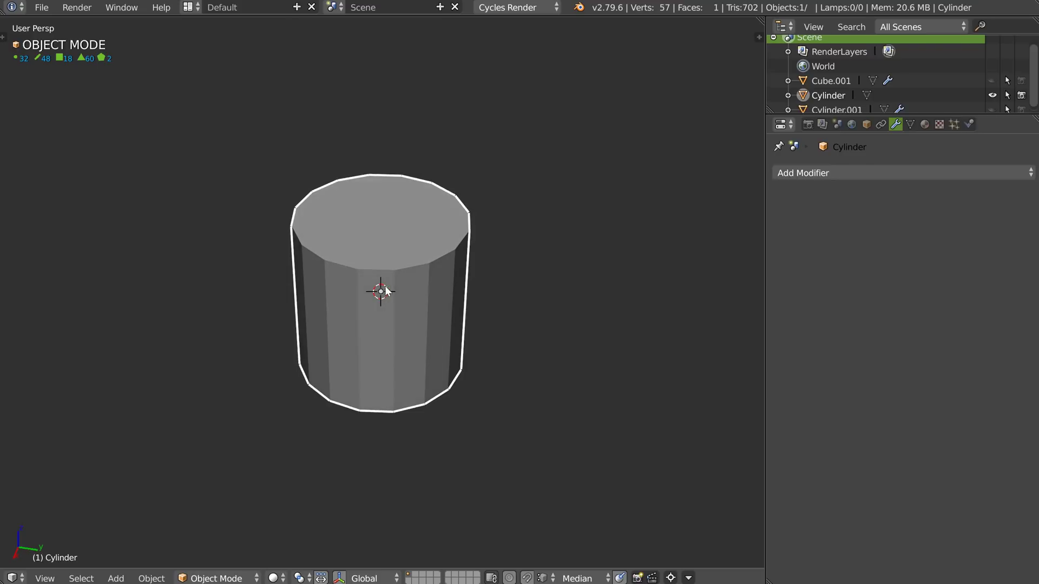
Give the cylinder a weighted bevel with 5 segments
middle_drag(379, 289, 436, 212)
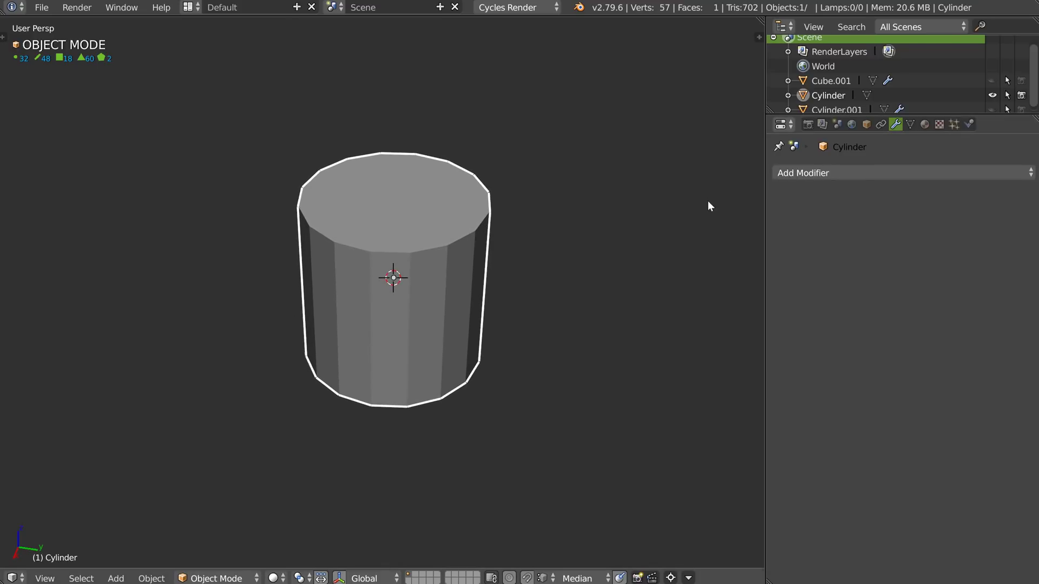
middle_drag(506, 251, 397, 236)
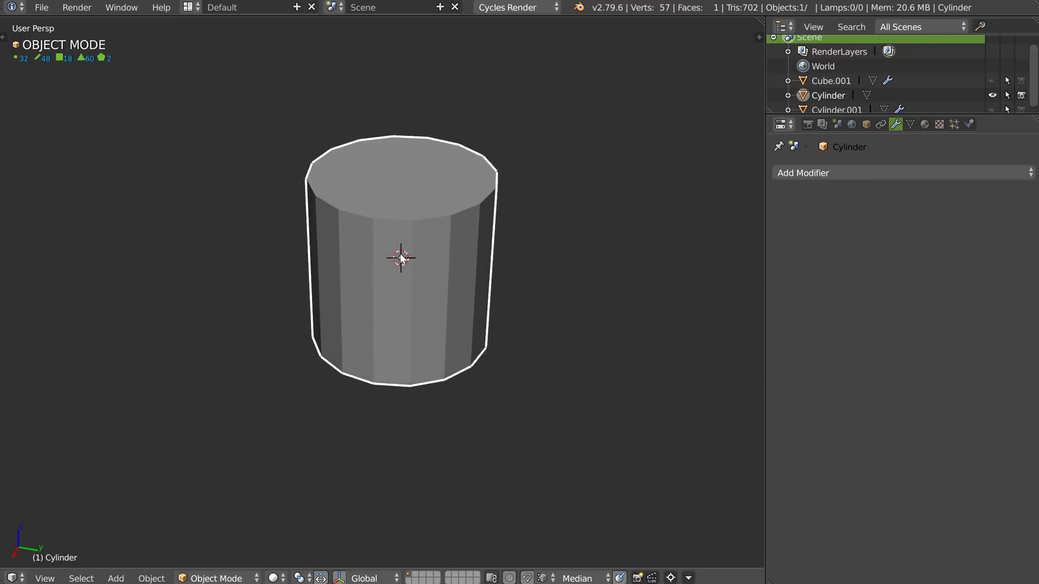
scroll(398, 236, up, 2)
key(space)
click(500, 245)
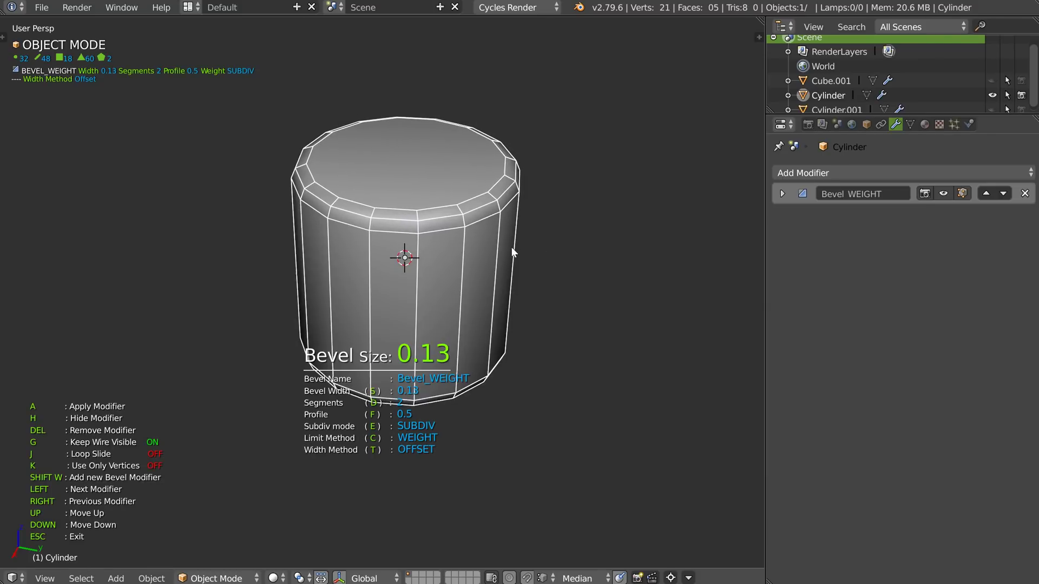
key(d)
click(565, 249)
key(Escape)
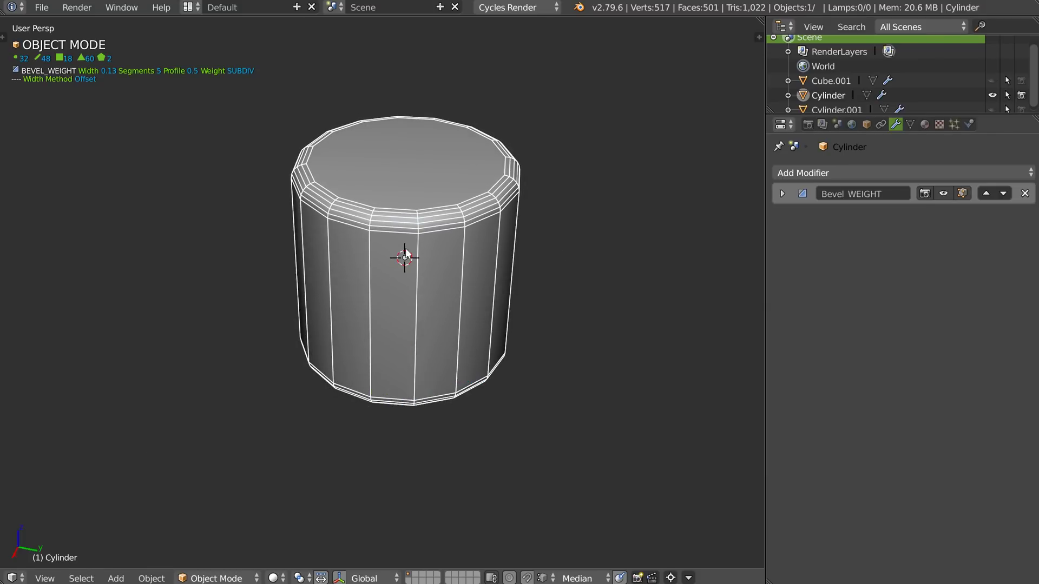
Add a copy of the cylinder scaled to 0.49 and raised 0.75 on Z as a cap
key(shift+d)
right_click(621, 261)
key(s)
click(510, 252)
key(g)
key(z)
click(423, 177)
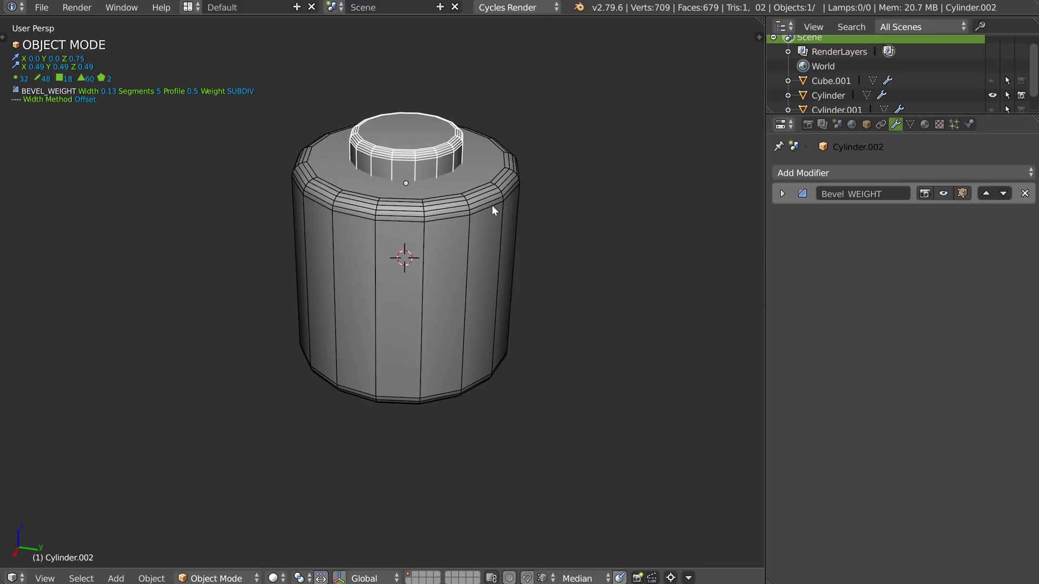
Cut the small cylinder out of the big one with a Boolean Difference
shift+right_click(429, 253)
key(shift+space)
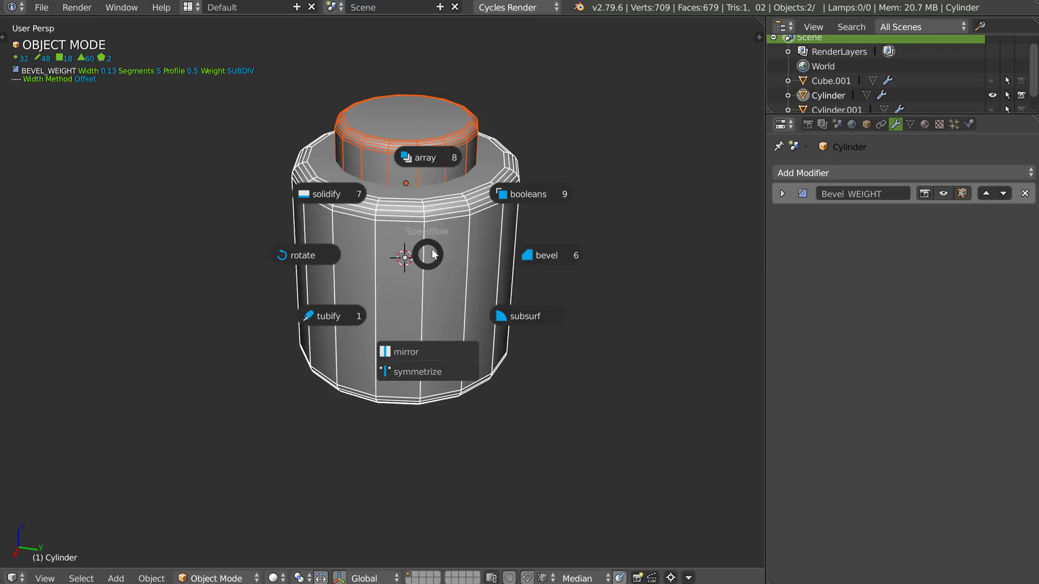
click(524, 193)
middle_drag(524, 193, 438, 218)
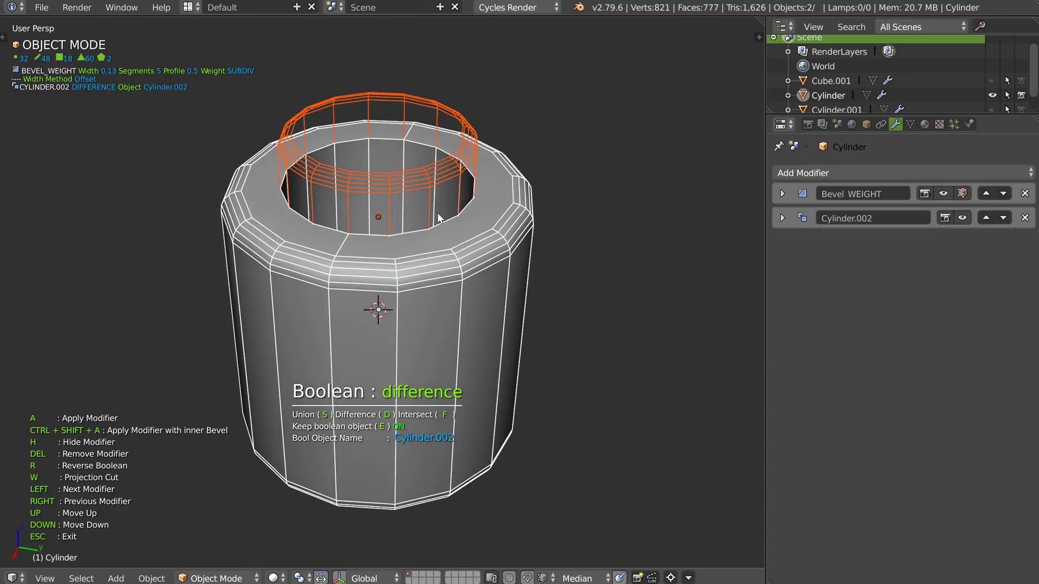
key(Escape)
Raise the cutter cylinder higher along Z above the cup
key(g)
key(z)
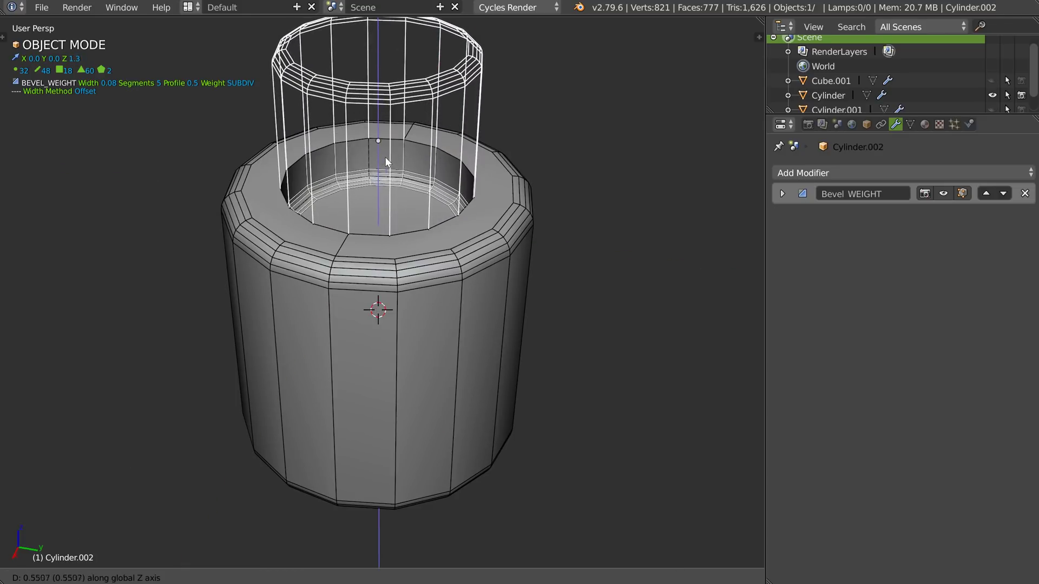
click(385, 157)
right_click(406, 183)
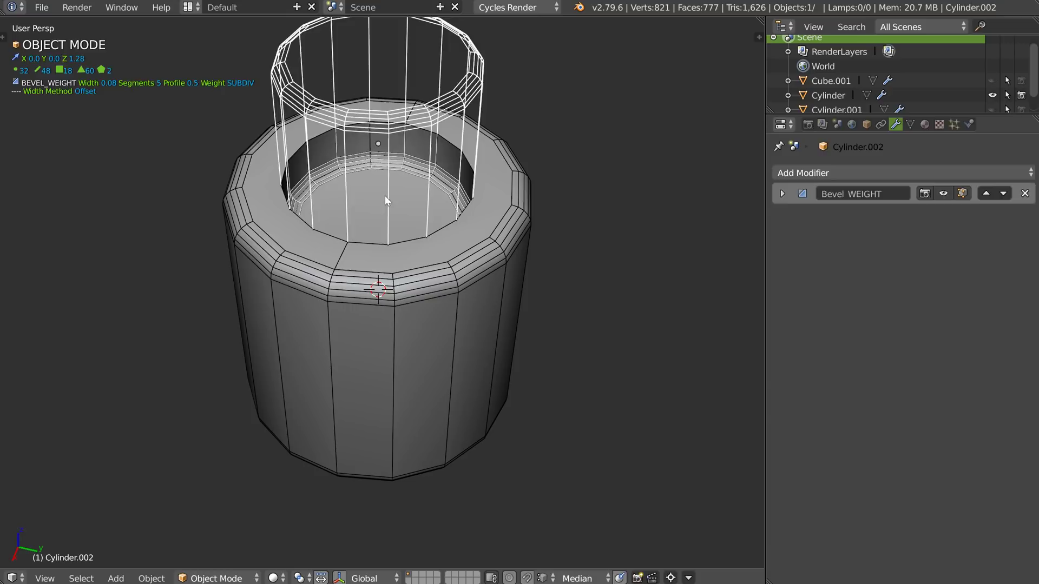
Widen the weighted bevel to 0.15 and add a 0.09-wide, 1-segment angle bevel
key(q)
click(481, 259)
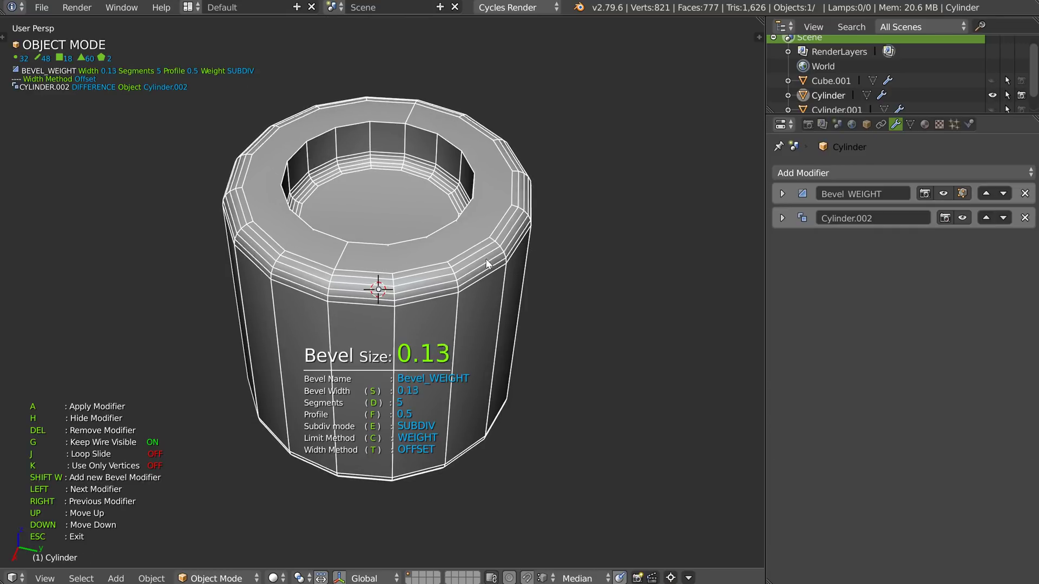
key(shift+w)
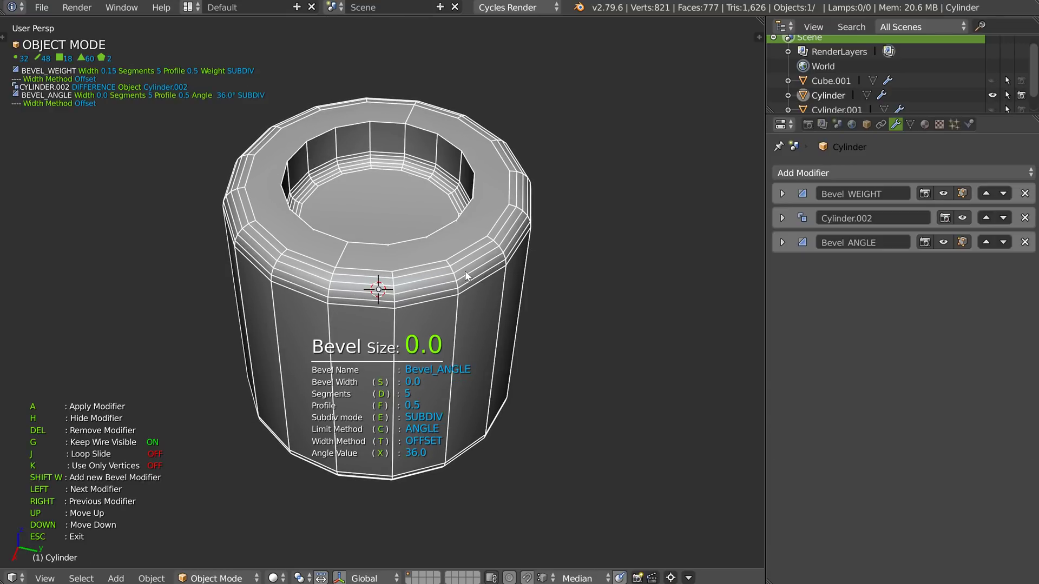
click(475, 270)
key(d)
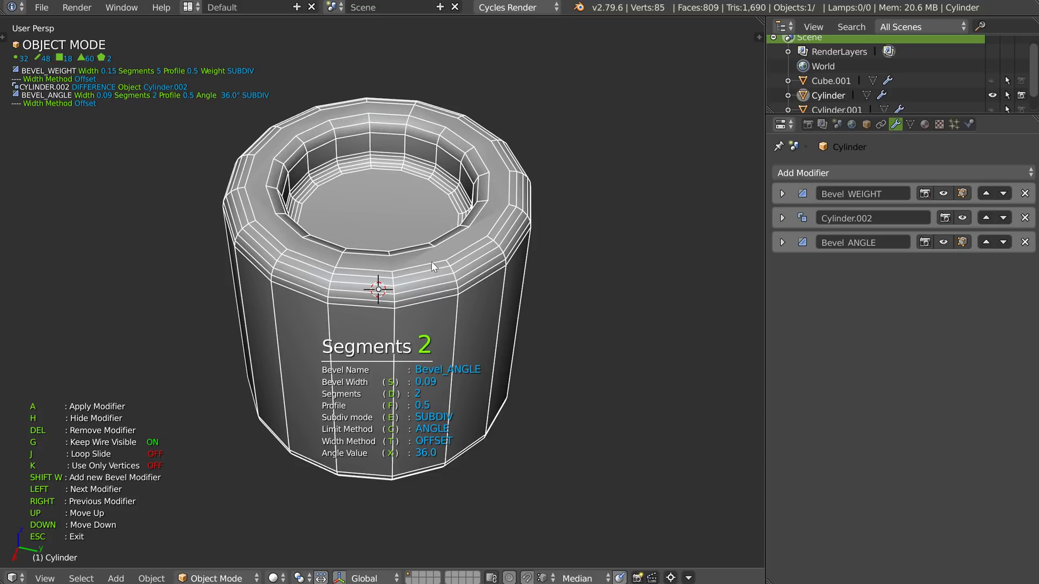
click(417, 262)
Add a second angle bevel 0.01 wide with 2 segments
key(shift+w)
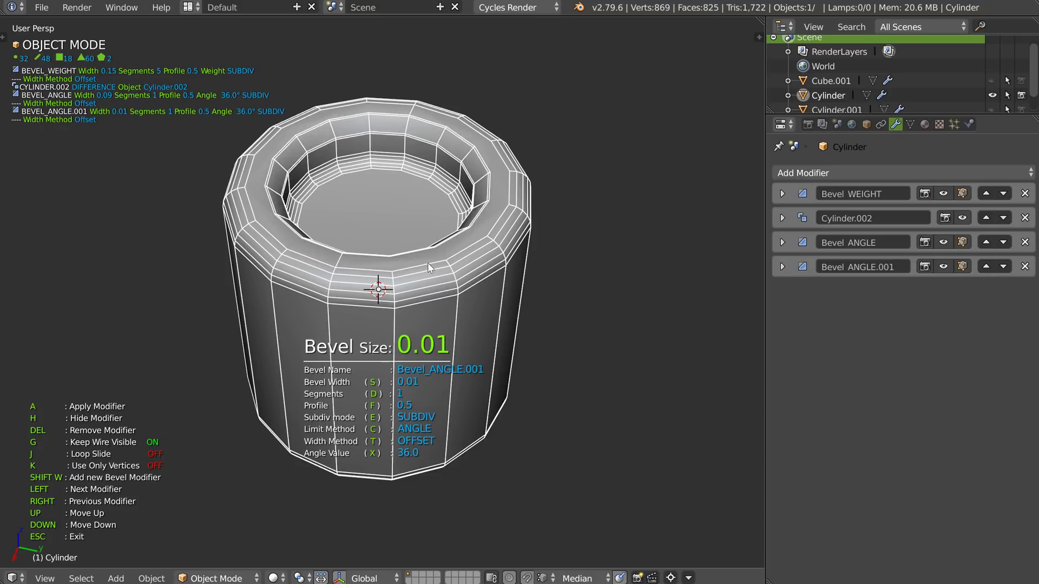
click(432, 262)
key(d)
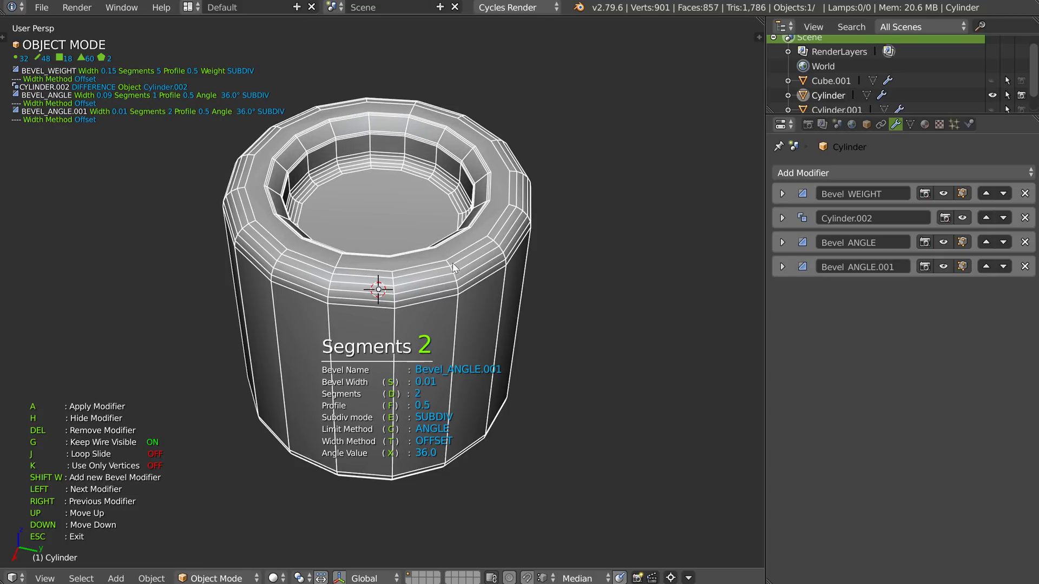
click(454, 264)
key(Escape)
key(Tab)
Select the boolean cutter and scale it down to 0.81
click(424, 303)
key(Tab)
key(alt+q)
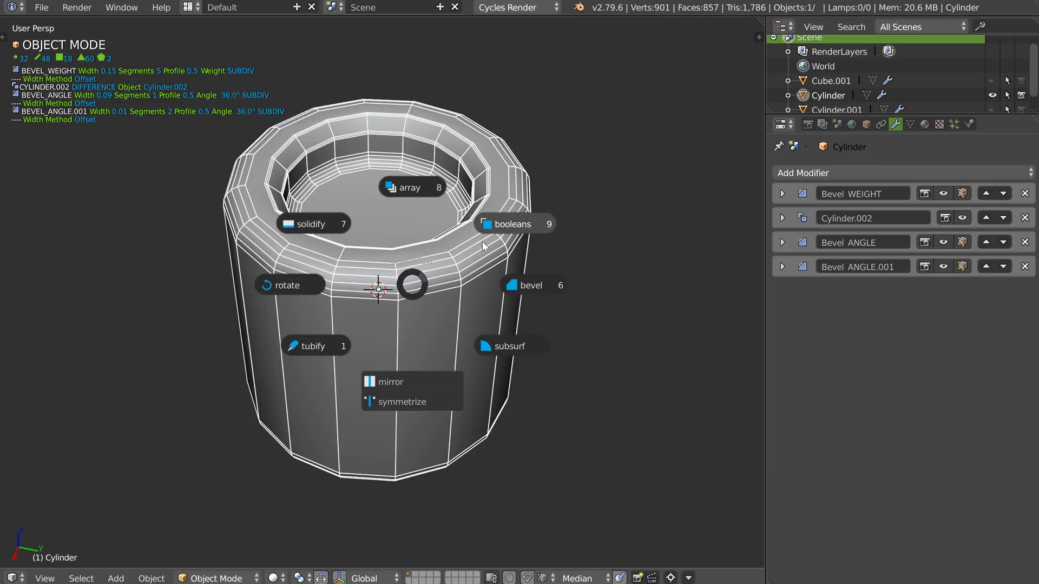
click(515, 227)
key(Escape)
key(s)
click(606, 235)
Lower the cutter along Z to a height of 1.16
key(g)
key(z)
click(404, 183)
middle_drag(404, 183, 411, 220)
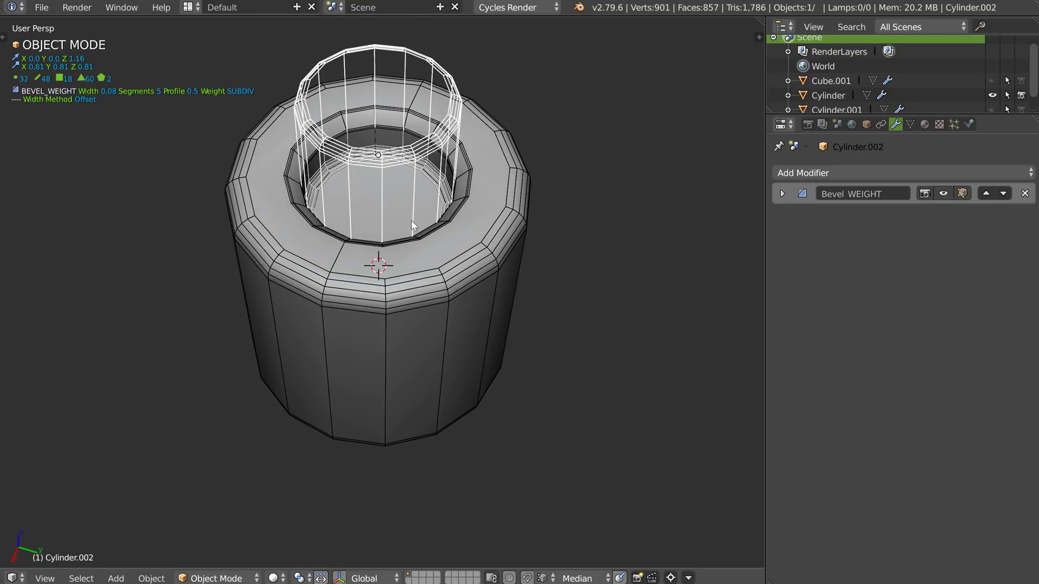
Hide the cutter and orbit around the cup to inspect it from above and the side
key(h)
middle_drag(378, 251, 457, 131)
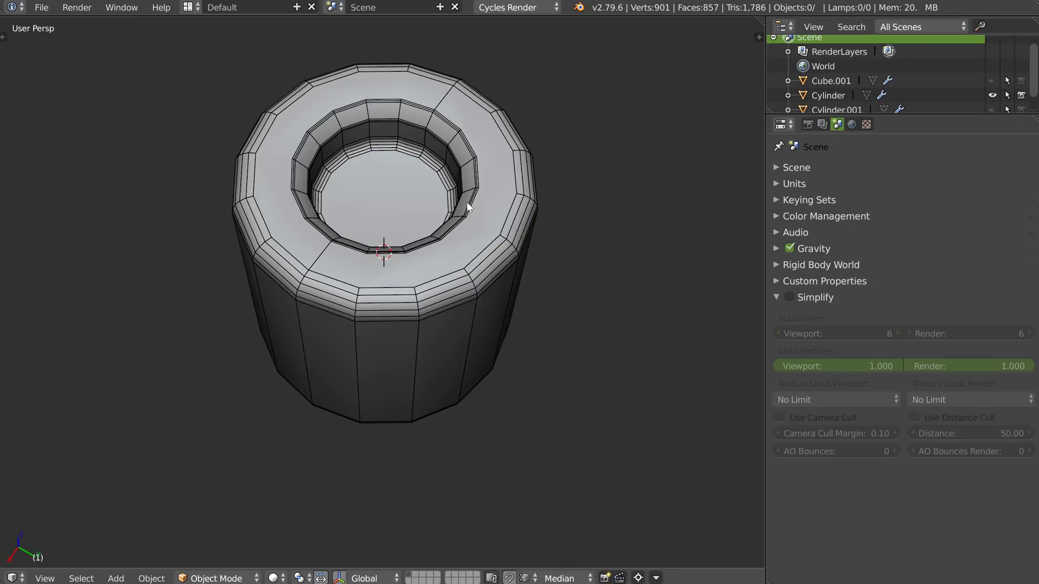
middle_drag(468, 203, 360, 212)
middle_drag(356, 246, 358, 182)
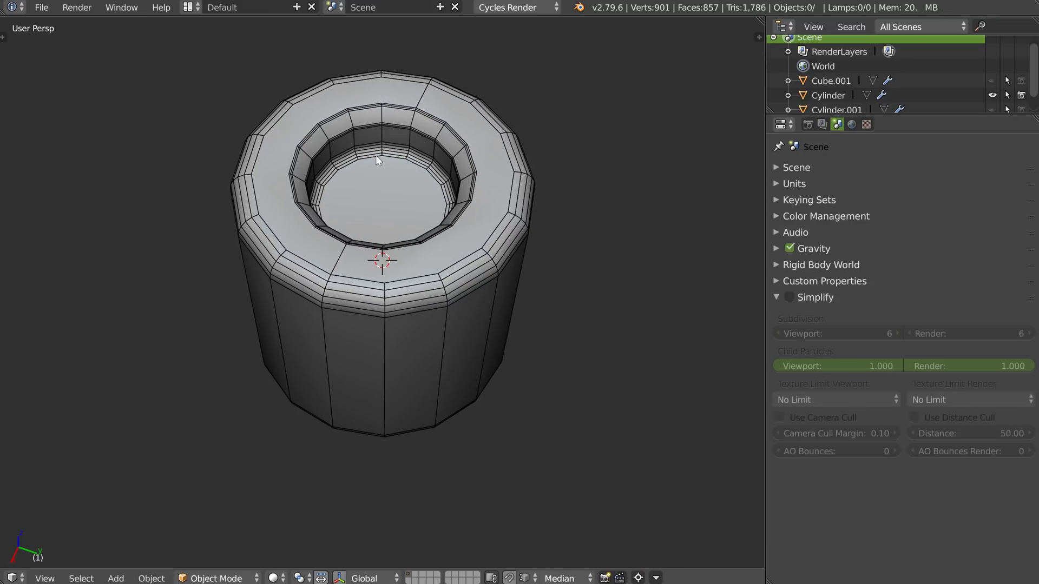
middle_drag(386, 114, 382, 209)
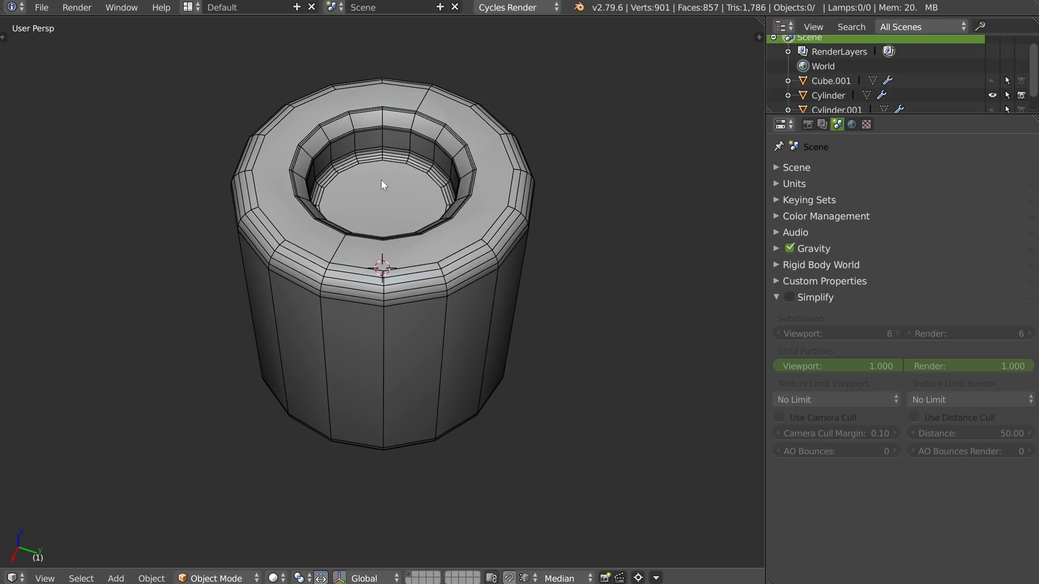
middle_drag(370, 174, 348, 178)
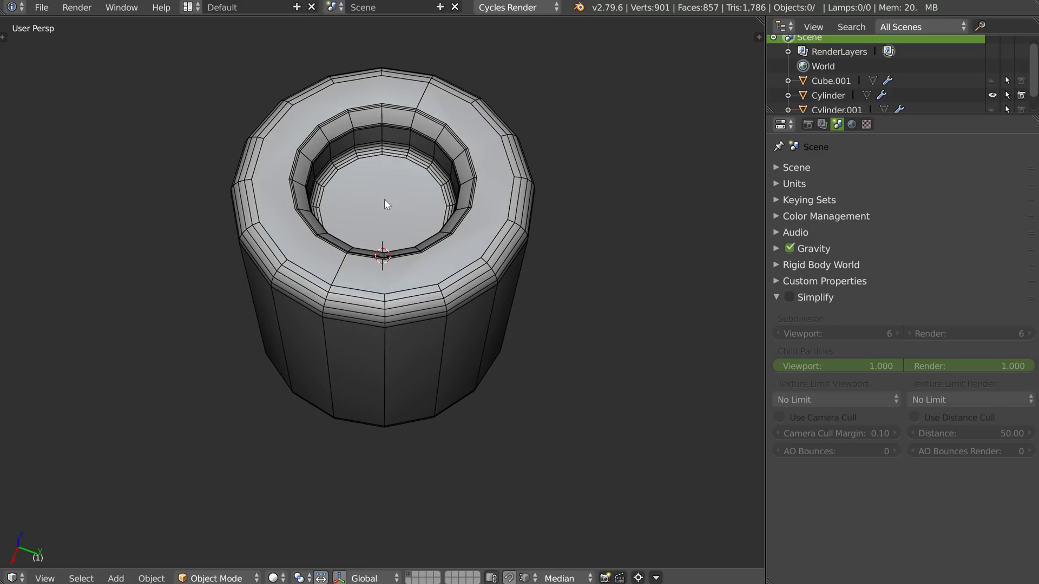
middle_drag(363, 273, 395, 256)
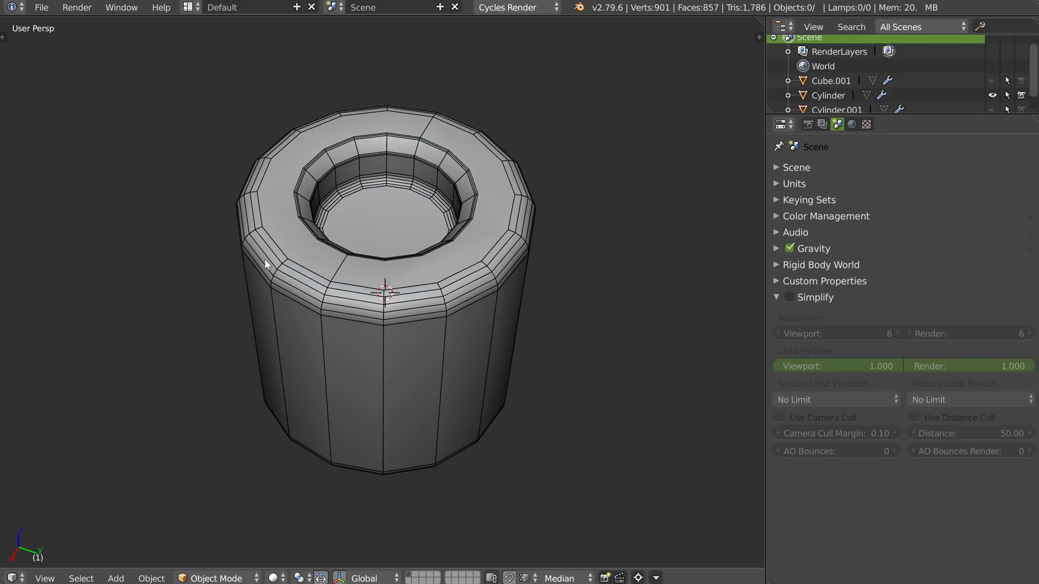
Try a Subsurf on the cup, undo it, and bring up the Add Modifier list
right_click(408, 261)
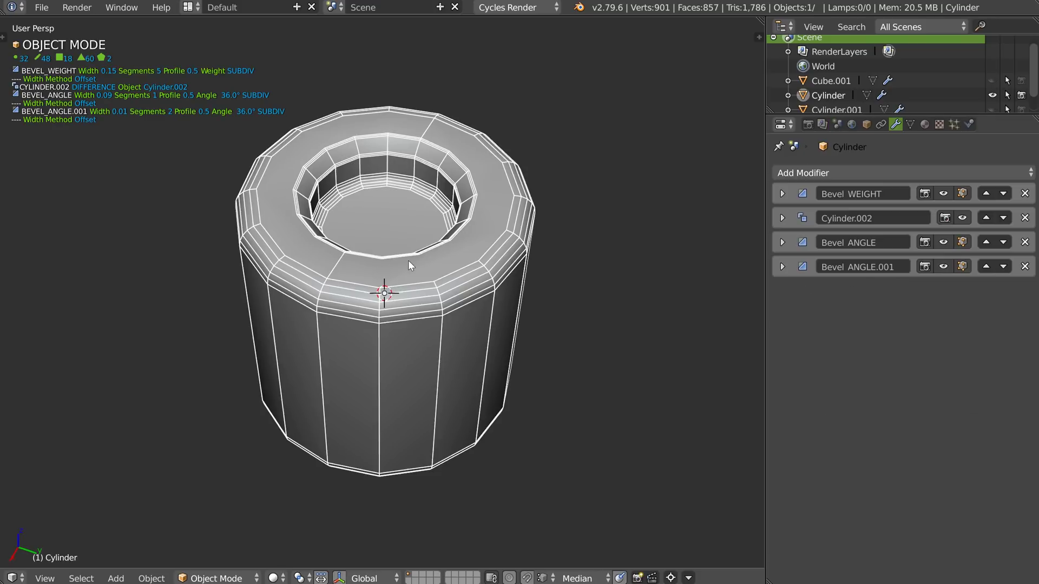
key(w)
click(516, 257)
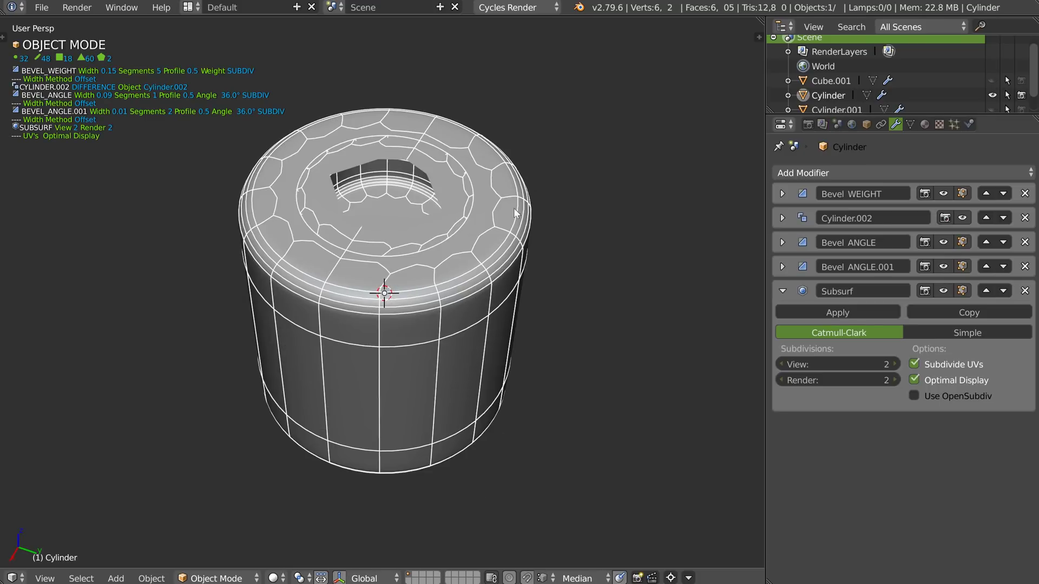
key(ctrl+z)
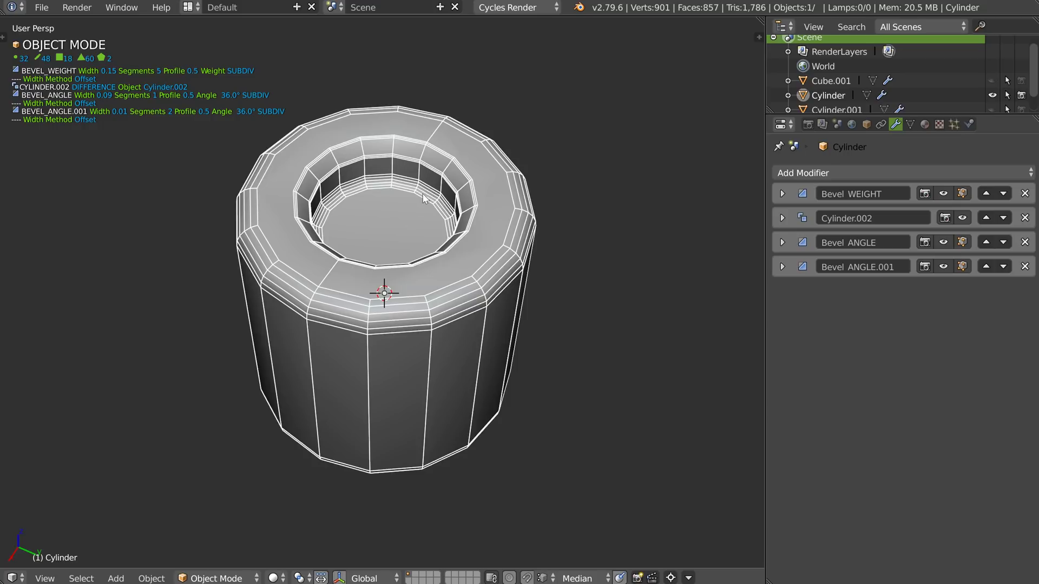
click(838, 172)
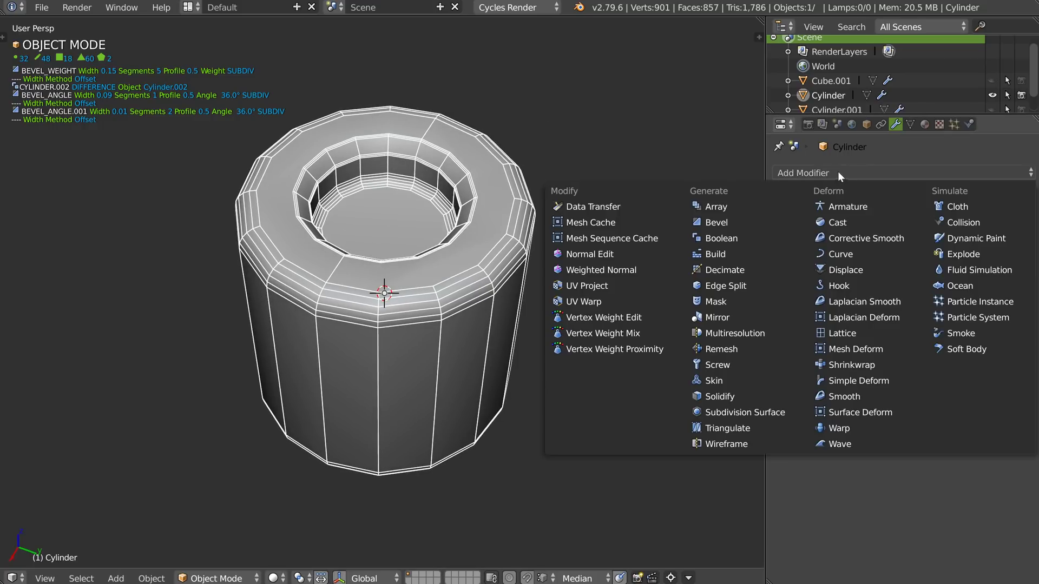
Add a Weighted Normal modifier followed by a Triangulate modifier to the cup
click(592, 270)
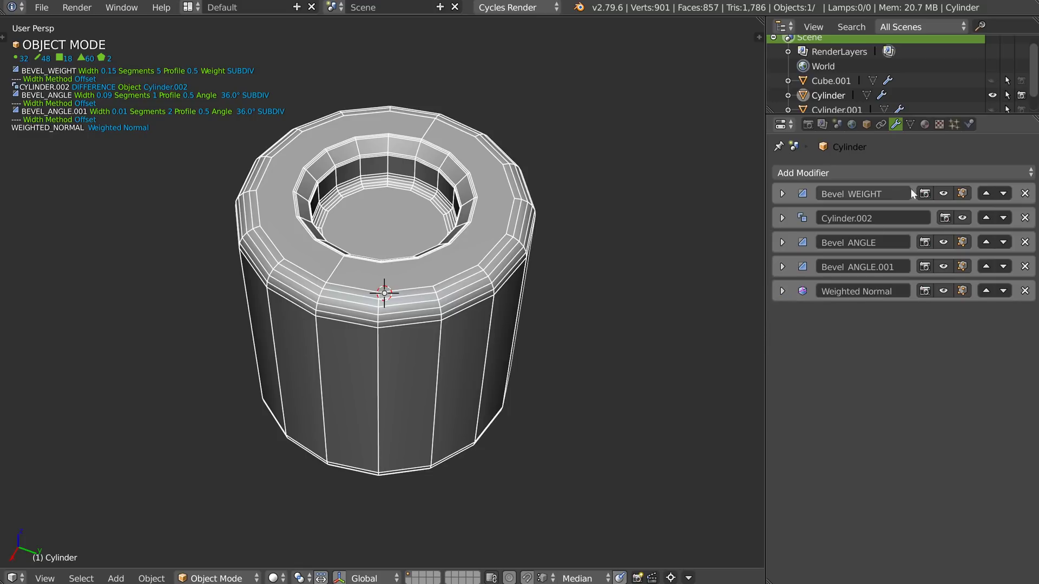
click(816, 173)
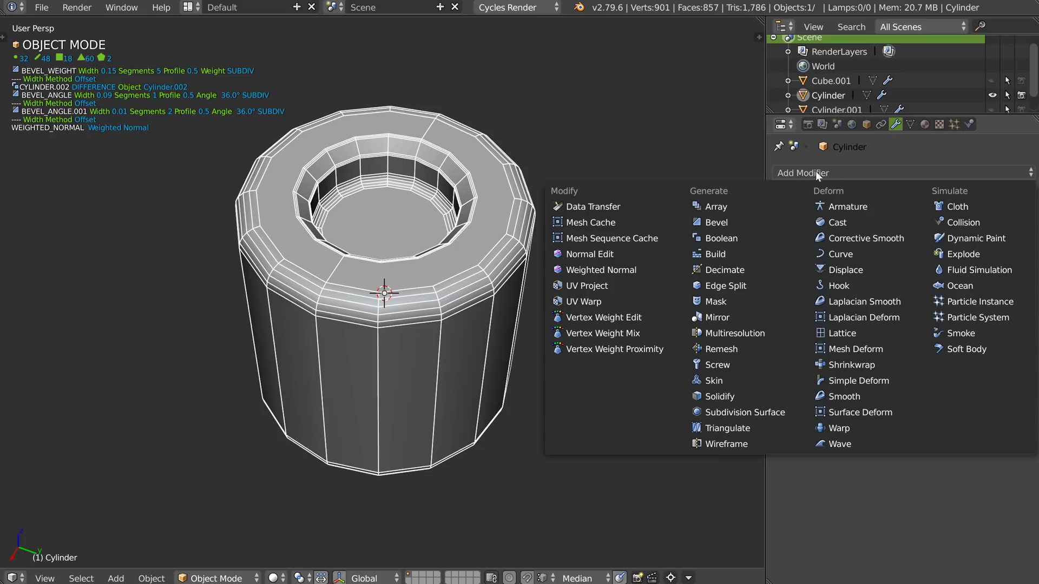
click(732, 429)
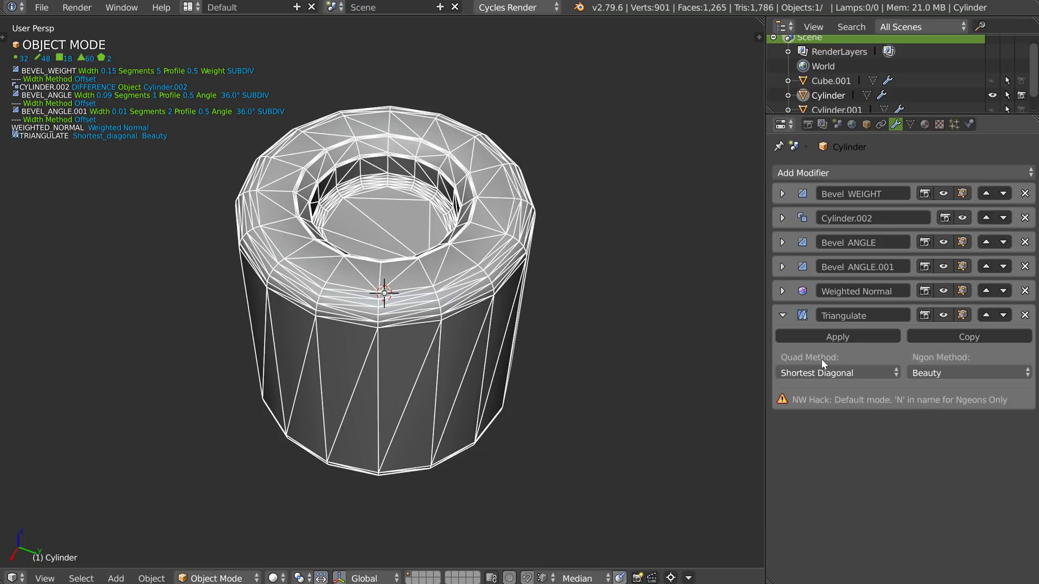
Rename the Triangulate modifier to TriangulateN and view the triangulated cup from above
double_click(885, 315)
text(N)
key(Return)
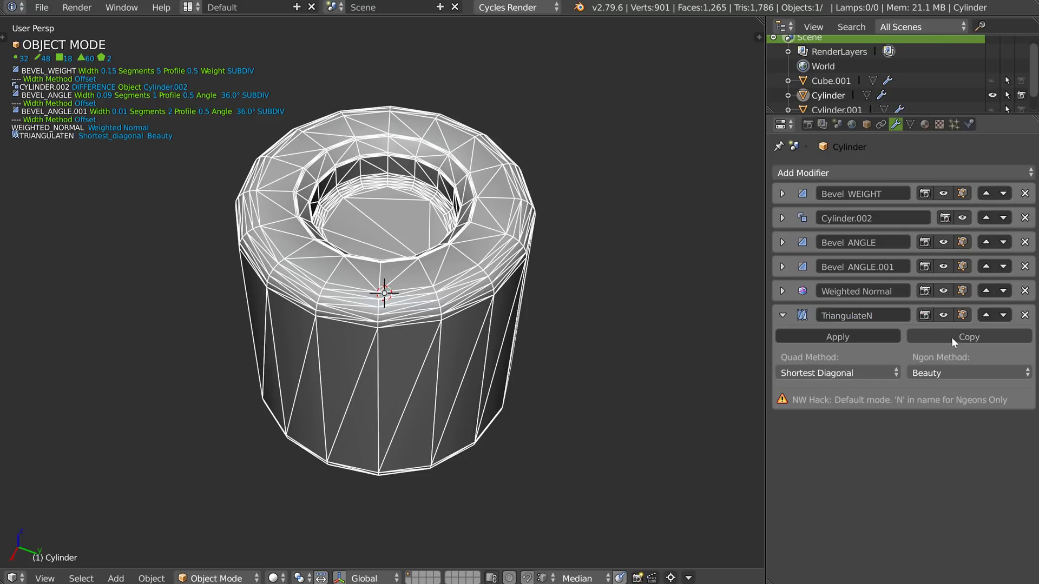
click(944, 315)
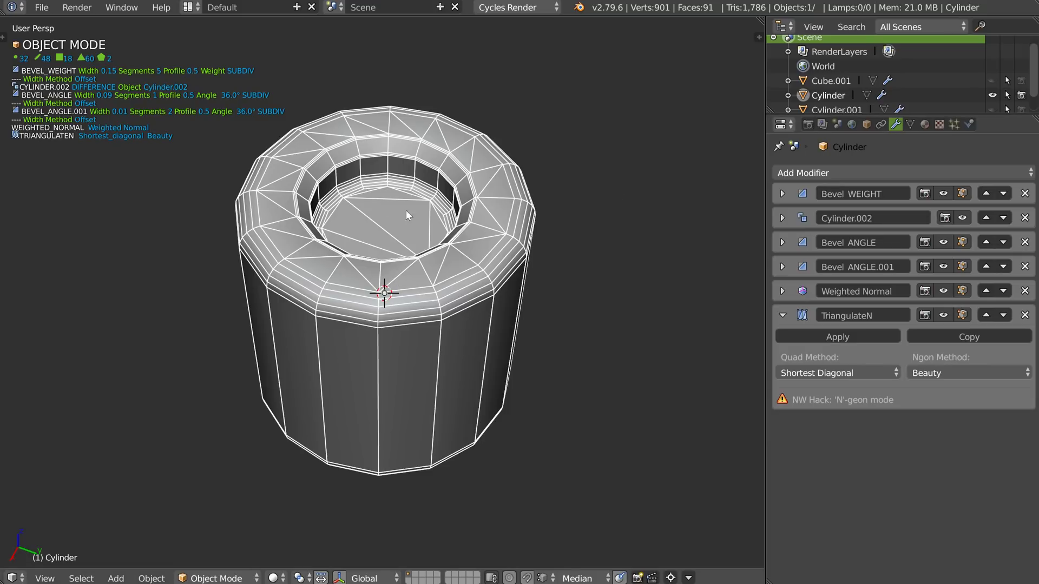
middle_drag(406, 210, 403, 176)
scroll(281, 201, up, 2)
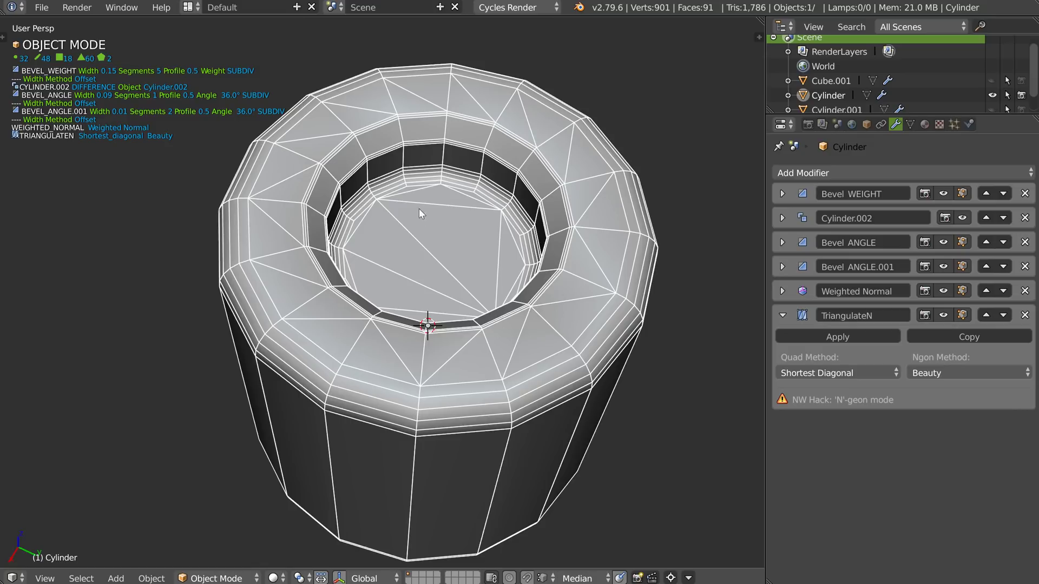
scroll(436, 252, down, 2)
Poke the boolean cutter's bottom cap face into a triangle fan
scroll(476, 232, down, 2)
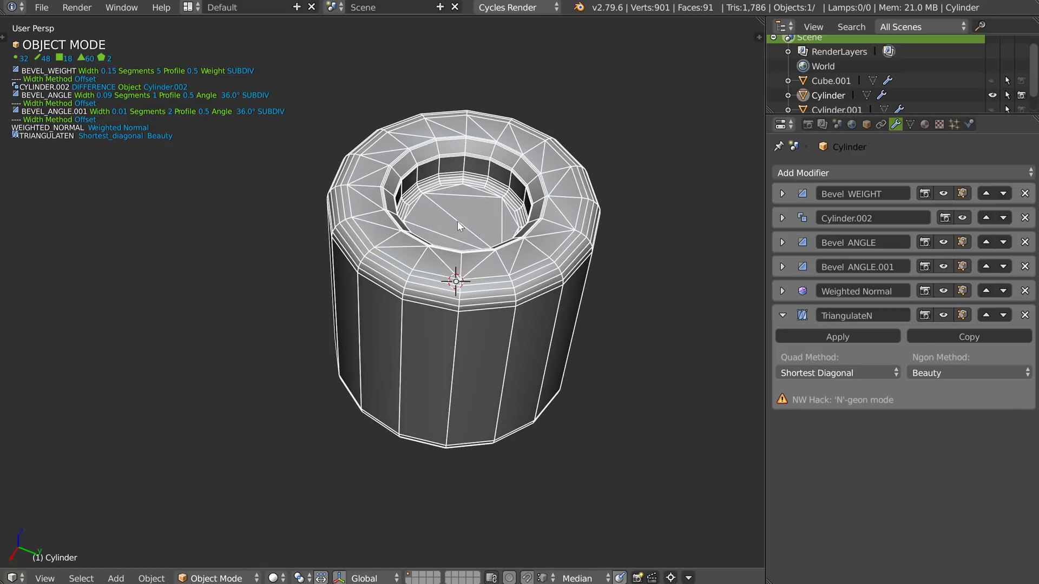
key(q)
click(550, 168)
key(Tab)
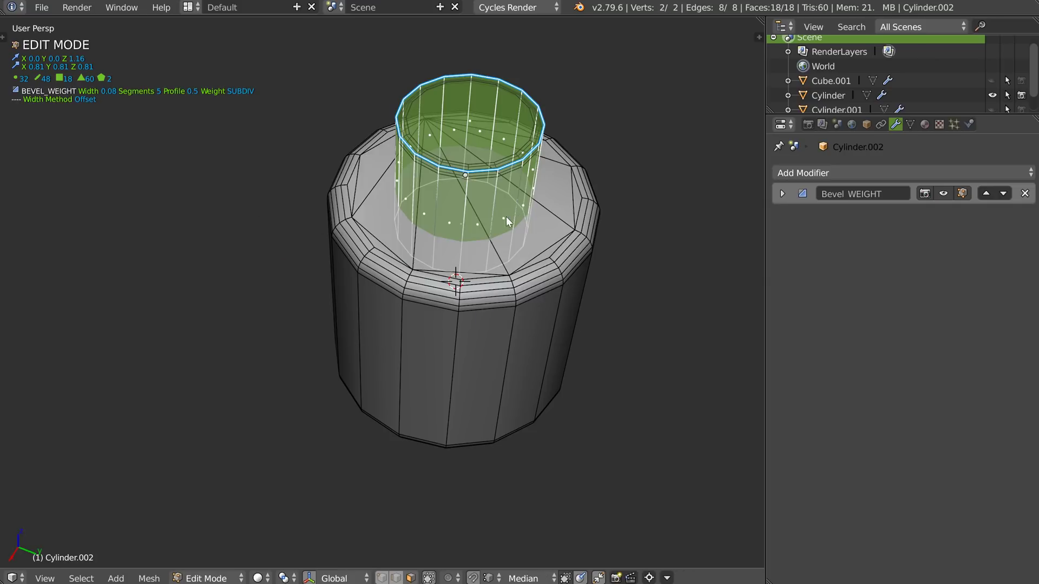
right_click(457, 240)
middle_drag(456, 240, 459, 244)
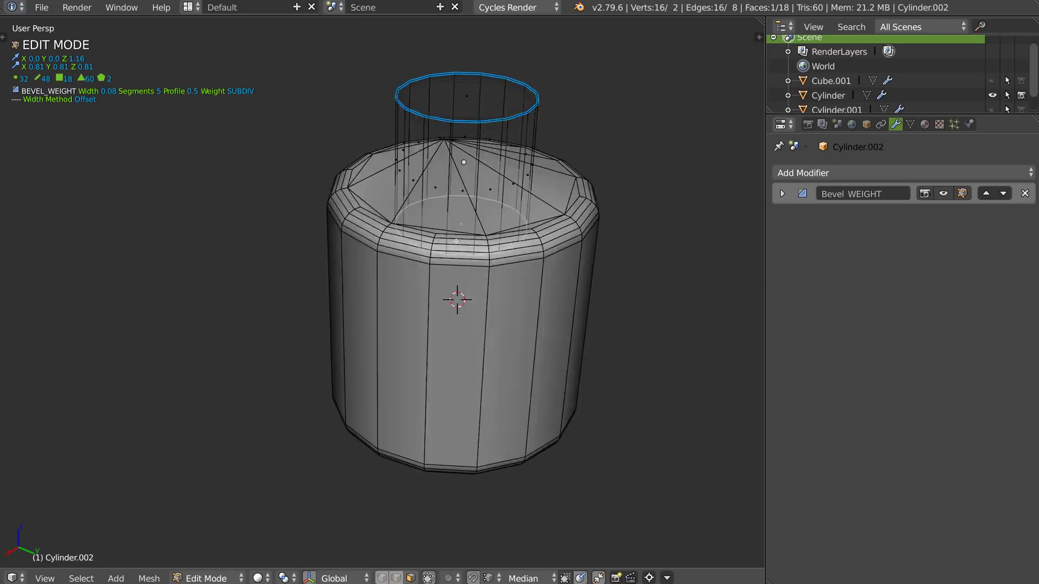
key(w)
click(581, 194)
Hide the cutter and reselect the hollow cylinder, looking down into the hollow
key(Tab)
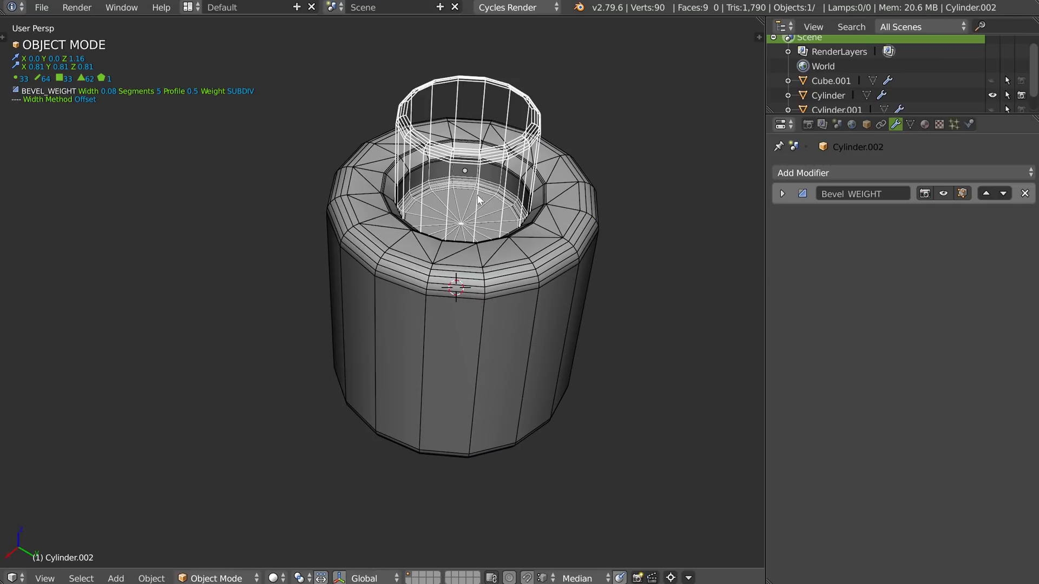
key(h)
middle_drag(475, 226, 459, 237)
scroll(479, 135, up, 2)
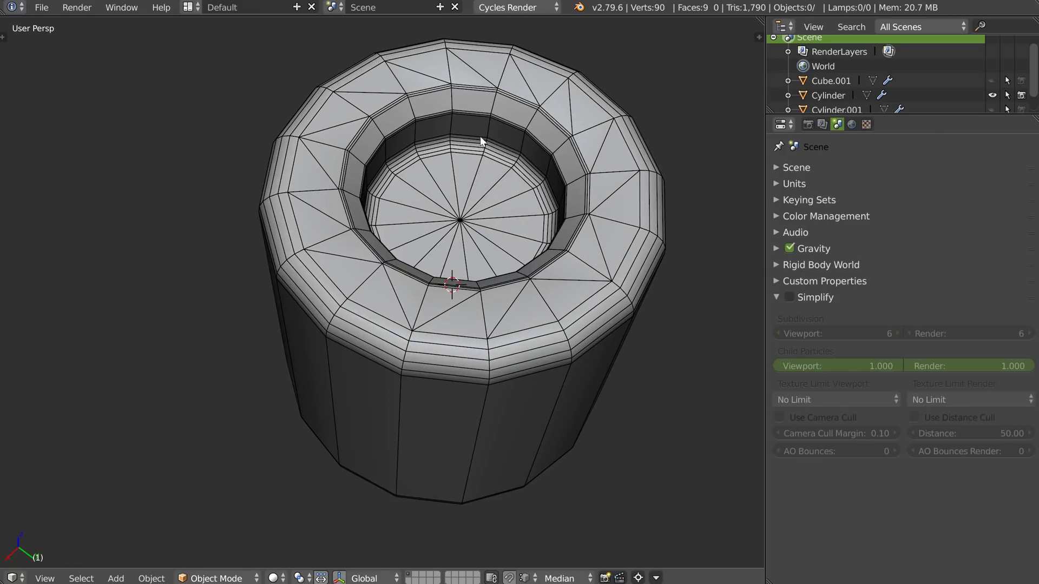
right_click(419, 198)
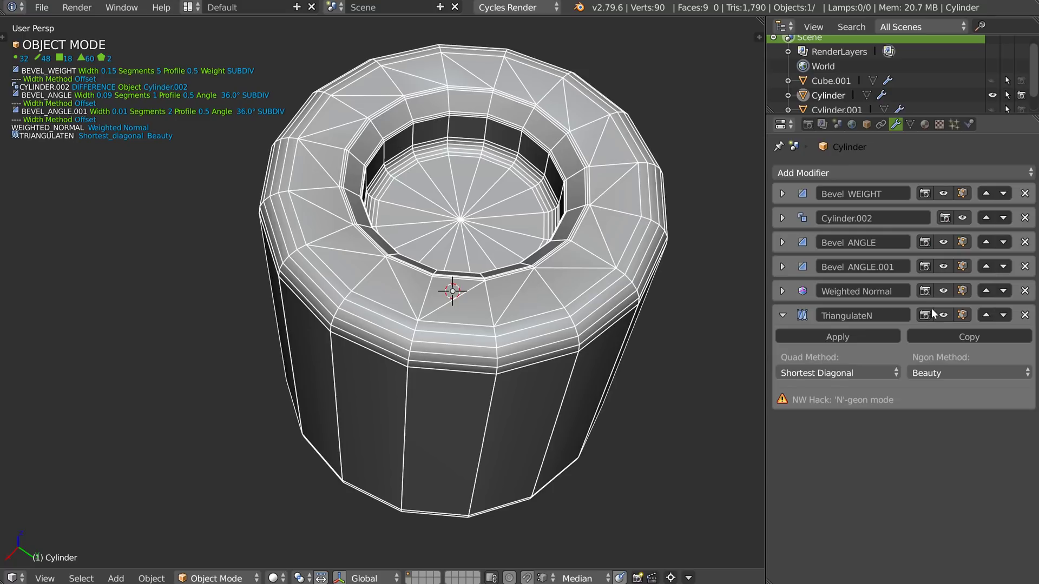
Turn off TriangulateN's viewport display and duplicate the cylinder in place
click(943, 316)
scroll(591, 228, down, 2)
mouse_move(591, 227)
middle_down()
mouse_move(521, 246)
mouse_move(453, 228)
middle_up()
scroll(454, 229, down, 2)
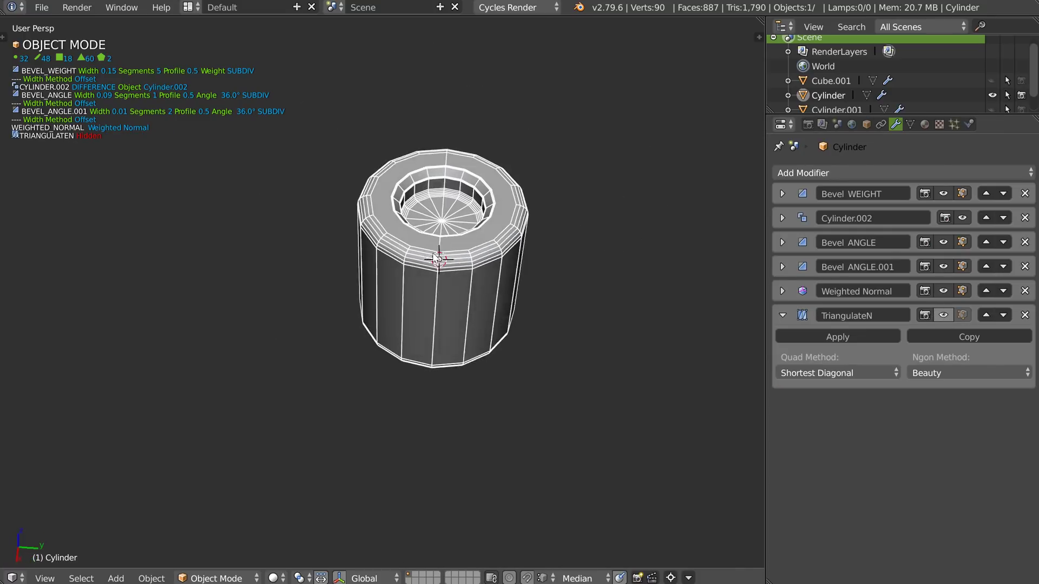
key(shift+d)
right_click(439, 266)
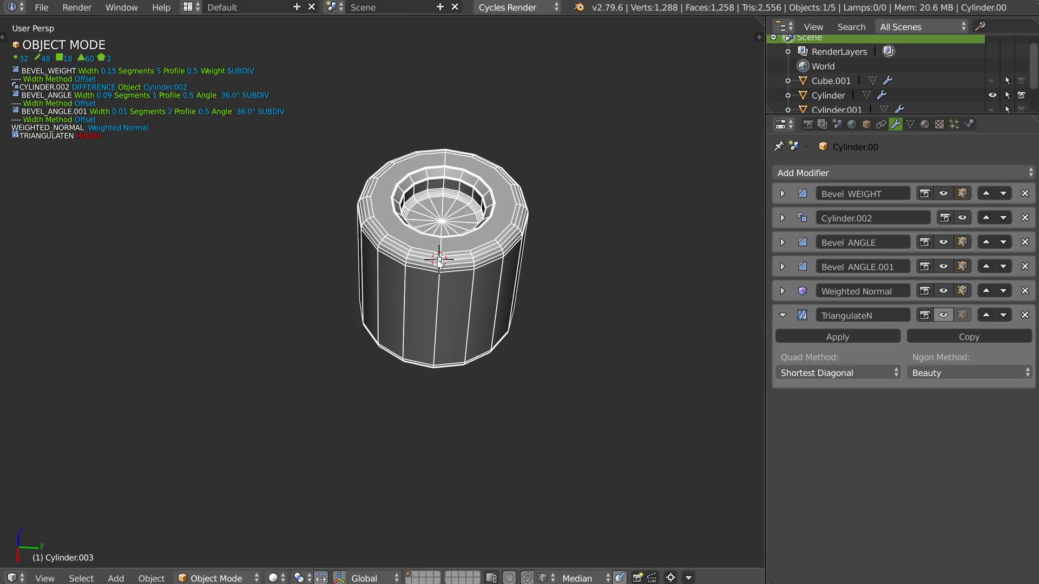
Apply all modifiers on the copy and move it along Y to the left of the original
key(q)
click(300, 258)
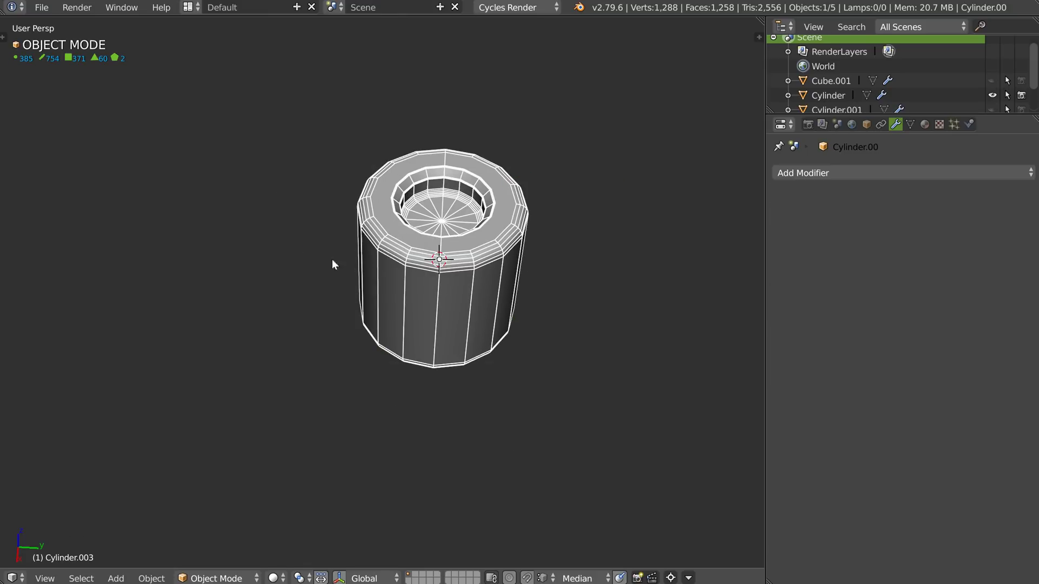
key(g)
key(y)
click(238, 251)
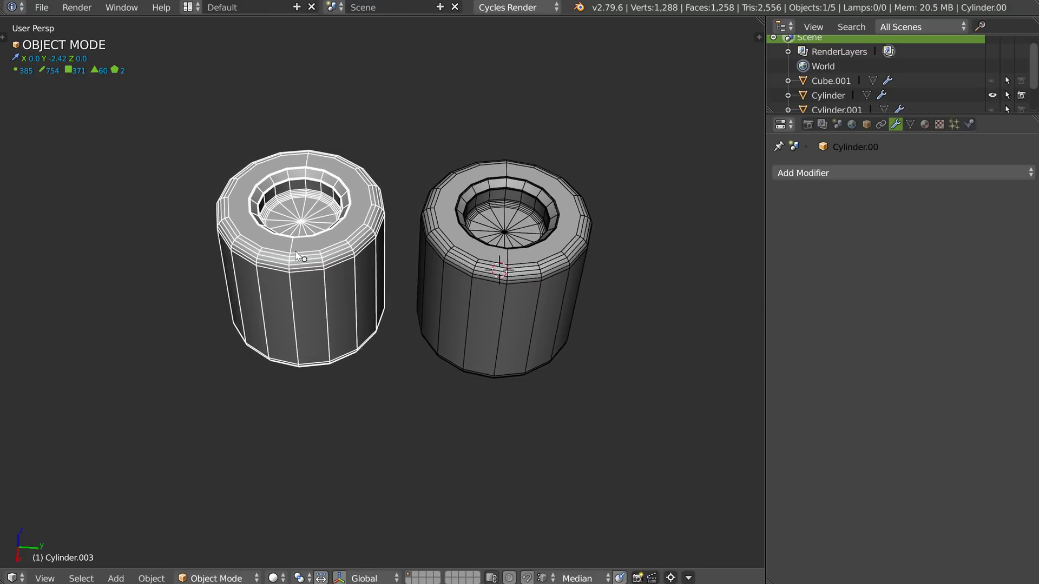
Duplicate the applied copy and place it along Y to the right of the original
scroll(392, 205, up, 3)
right_click(462, 131)
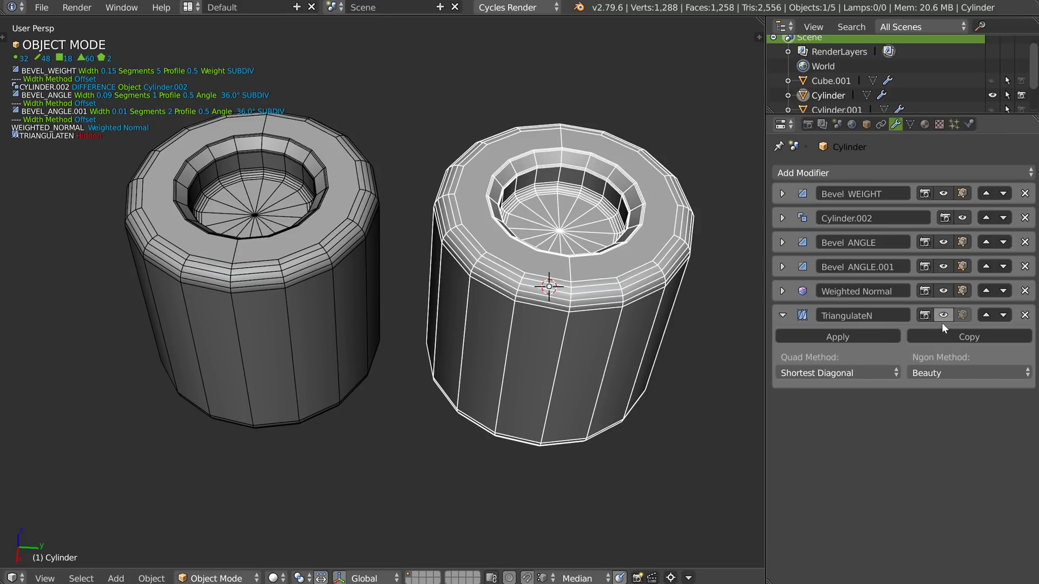
shift+middle_drag(762, 278, 375, 127)
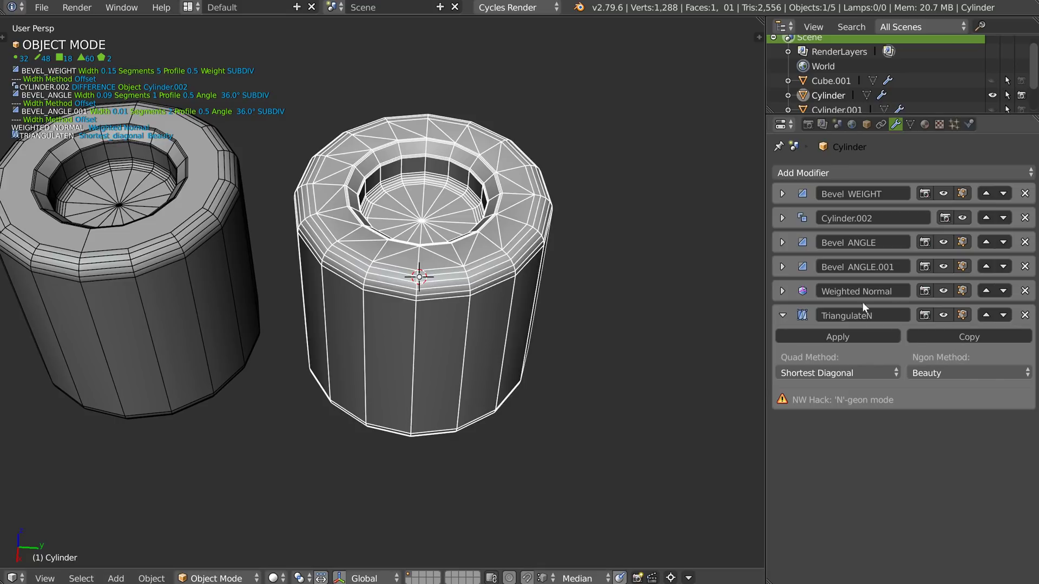
right_click(217, 234)
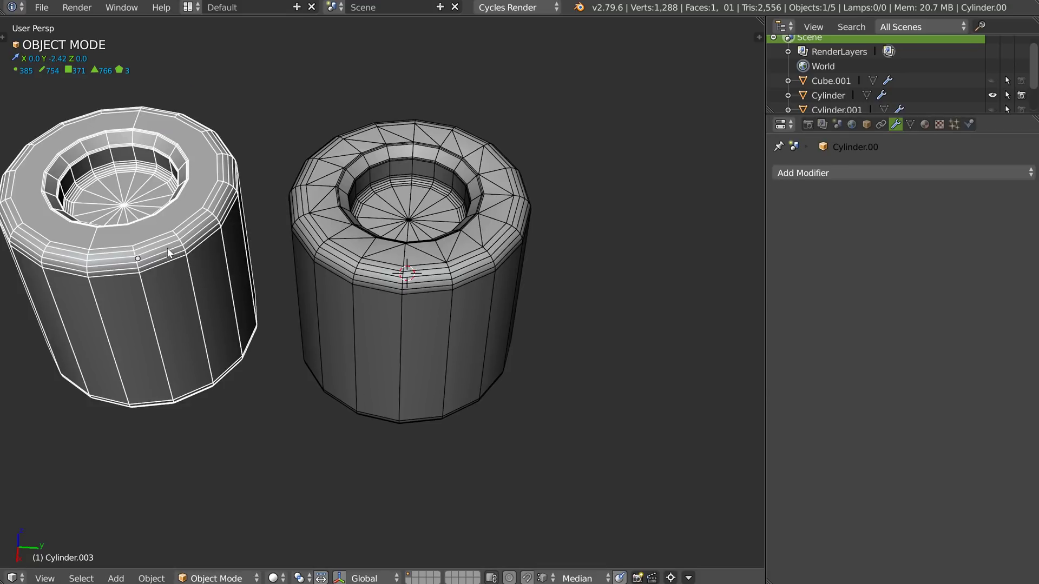
scroll(171, 252, down, 4)
key(shift+d)
key(y)
click(467, 211)
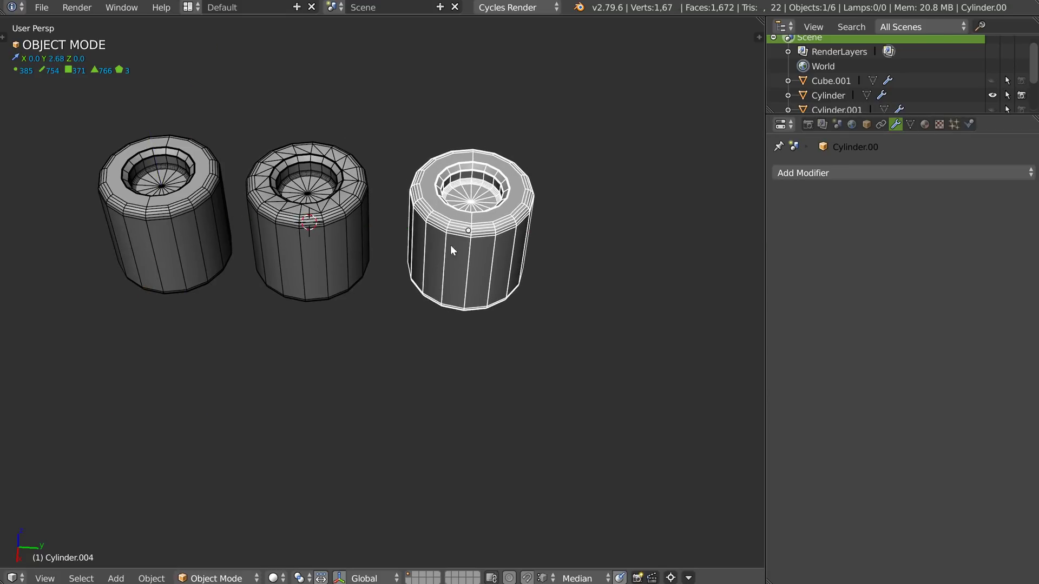
Rebuild the new copy's two top-ring n-gons as quad faces with Clean Faces
key(KP_Decimal)
key(Tab)
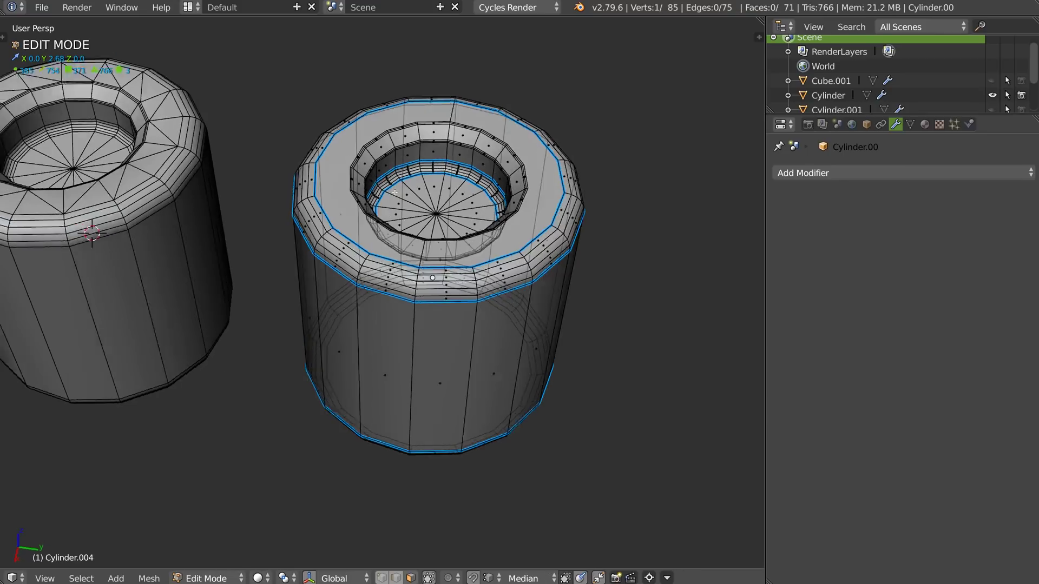
scroll(369, 180, up, 1)
scroll(379, 168, up, 3)
scroll(401, 151, up, 2)
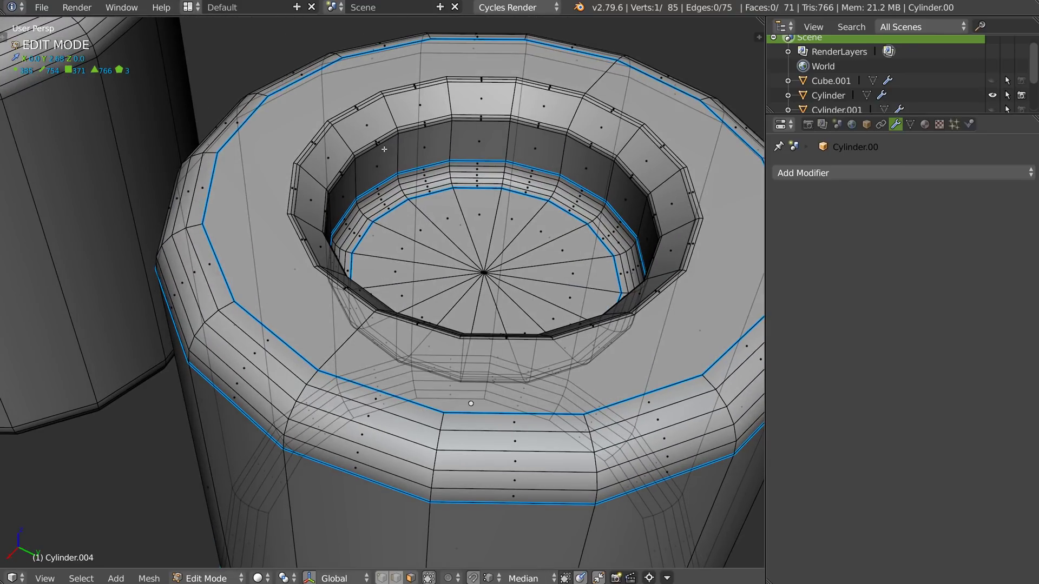
middle_drag(381, 145, 395, 132)
right_click(395, 131)
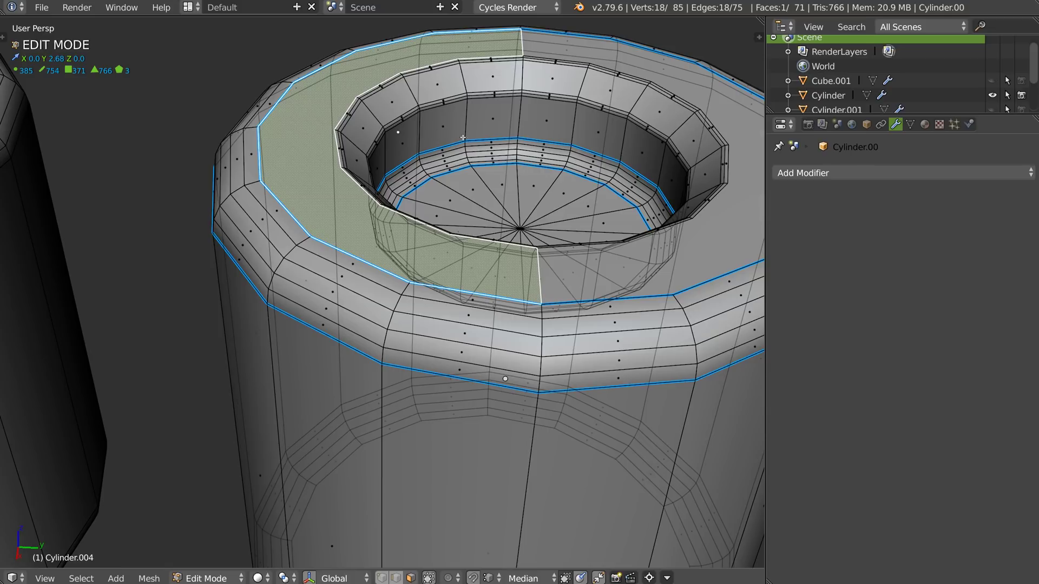
scroll(658, 173, down, 3)
shift+right_click(638, 165)
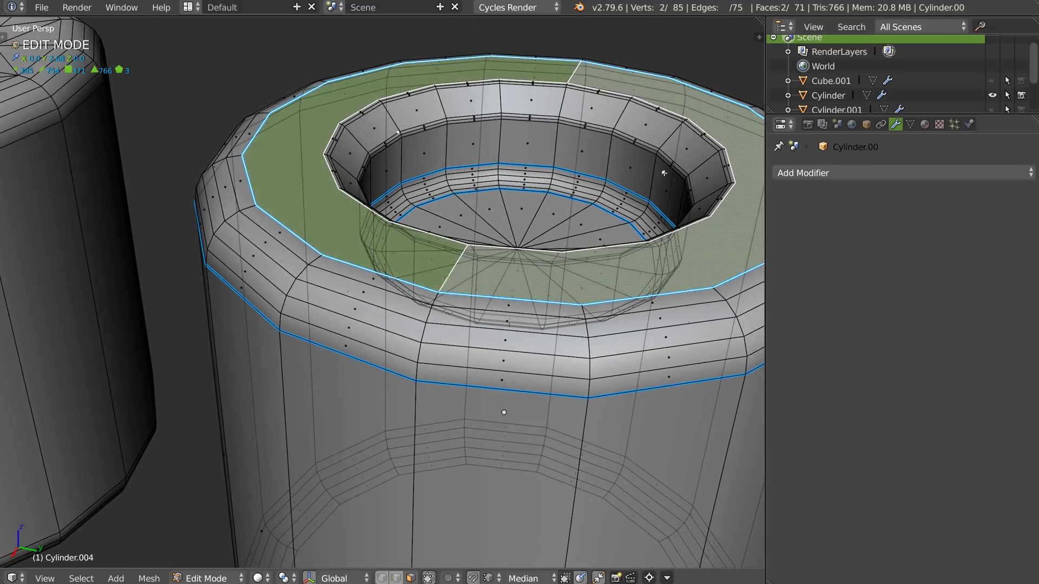
scroll(639, 165, down, 3)
key(shift+space)
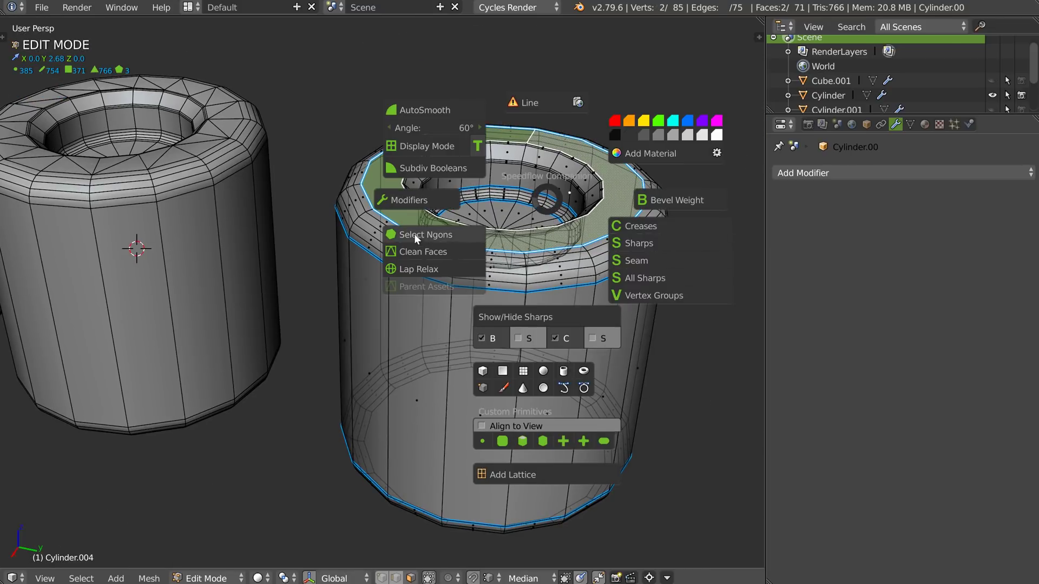
click(422, 252)
key(Tab)
mouse_move(423, 252)
middle_down()
mouse_move(433, 218)
mouse_move(445, 223)
mouse_move(391, 185)
mouse_move(457, 220)
mouse_move(605, 103)
mouse_move(457, 199)
mouse_move(524, 273)
middle_up()
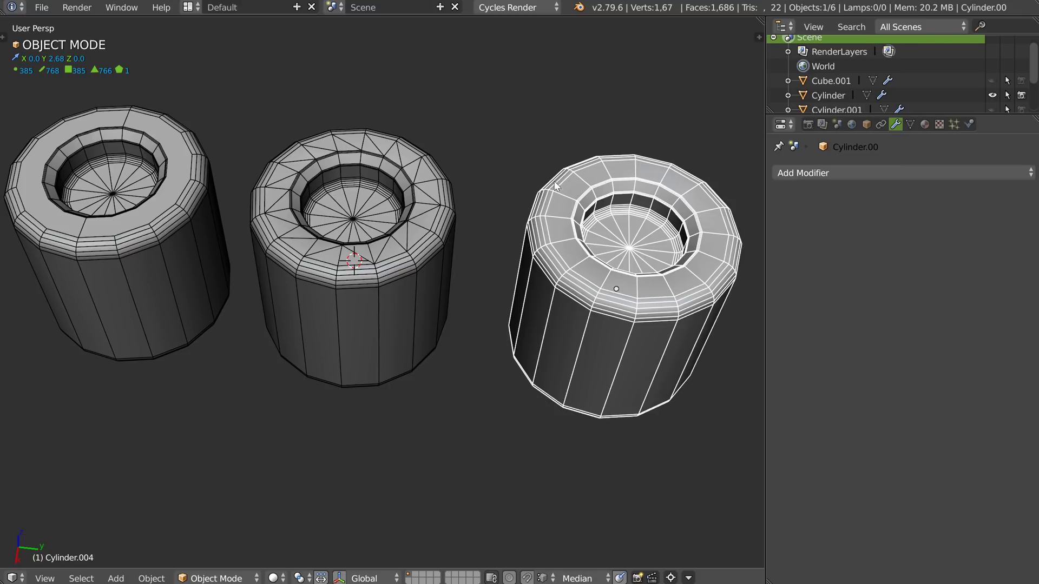
Orbit around the three cylinders to compare them, then select the middle cylinder
mouse_move(448, 224)
middle_down()
mouse_move(608, 290)
mouse_move(616, 254)
middle_up()
middle_drag(597, 286, 614, 258)
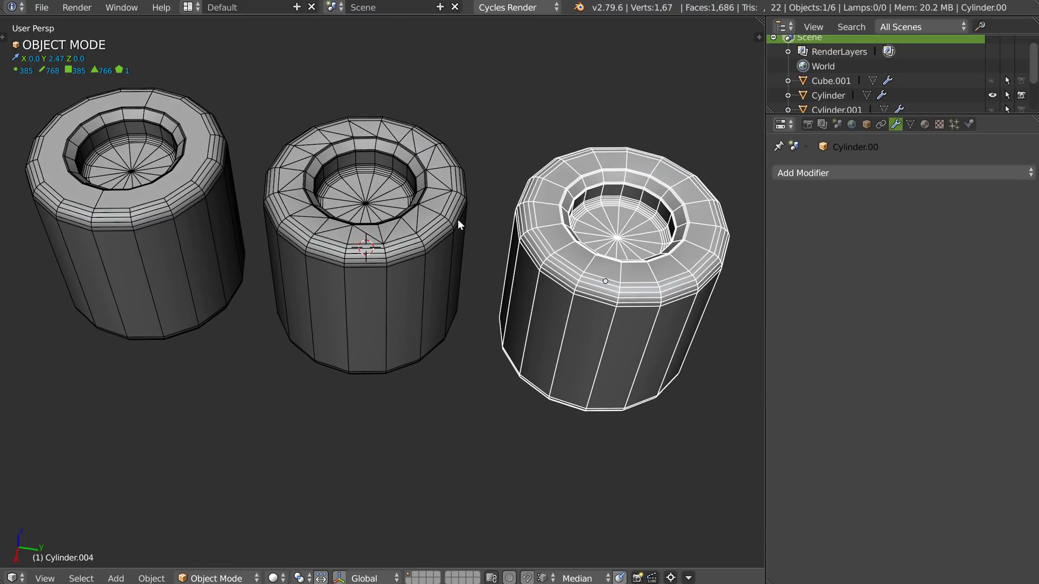
middle_drag(458, 219, 469, 226)
middle_drag(643, 252, 644, 255)
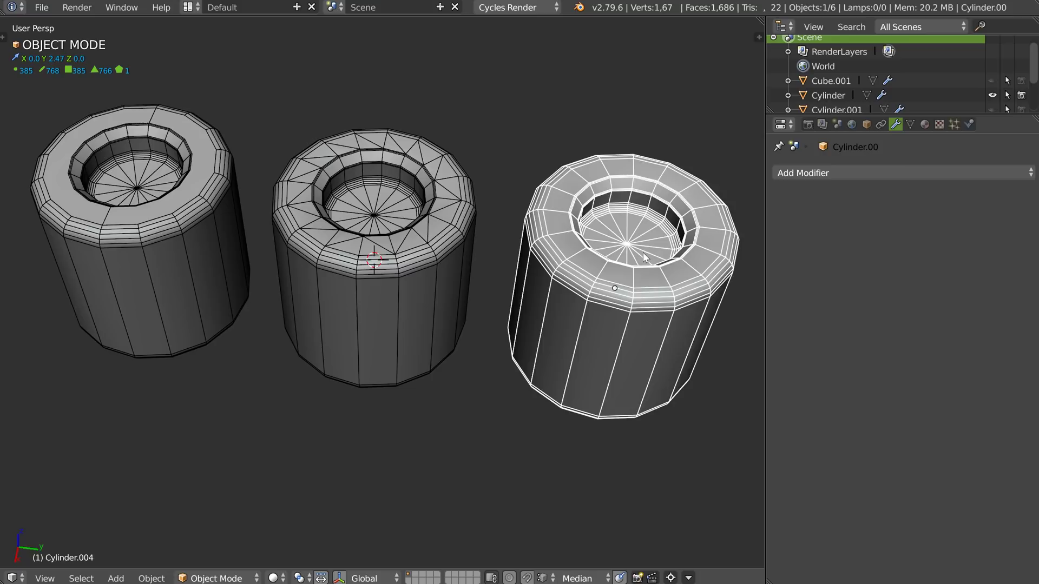
right_click(431, 271)
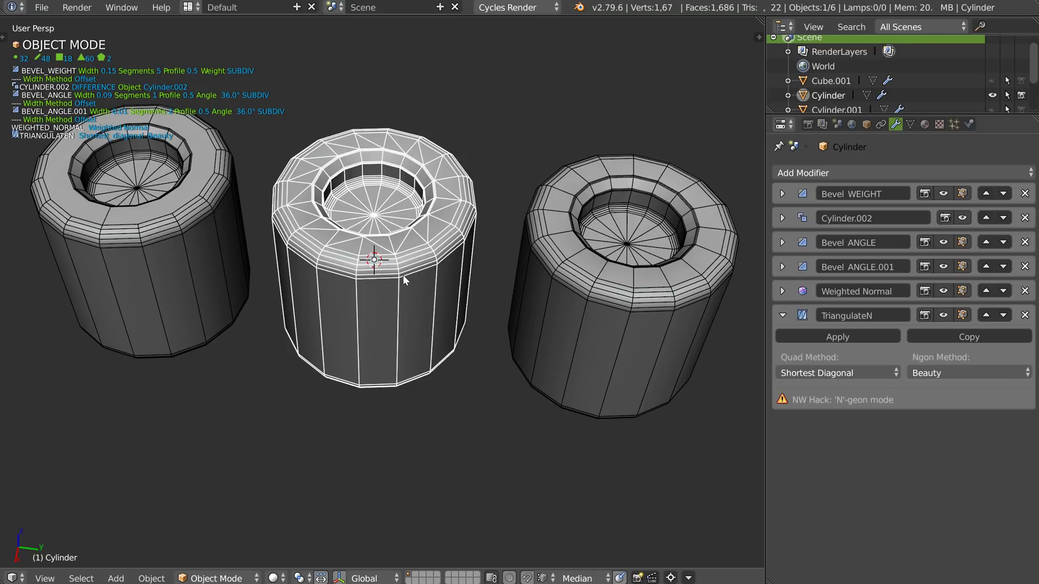
Toggle the middle cylinder's modifiers off and on, then start widening its weight bevel
key(q)
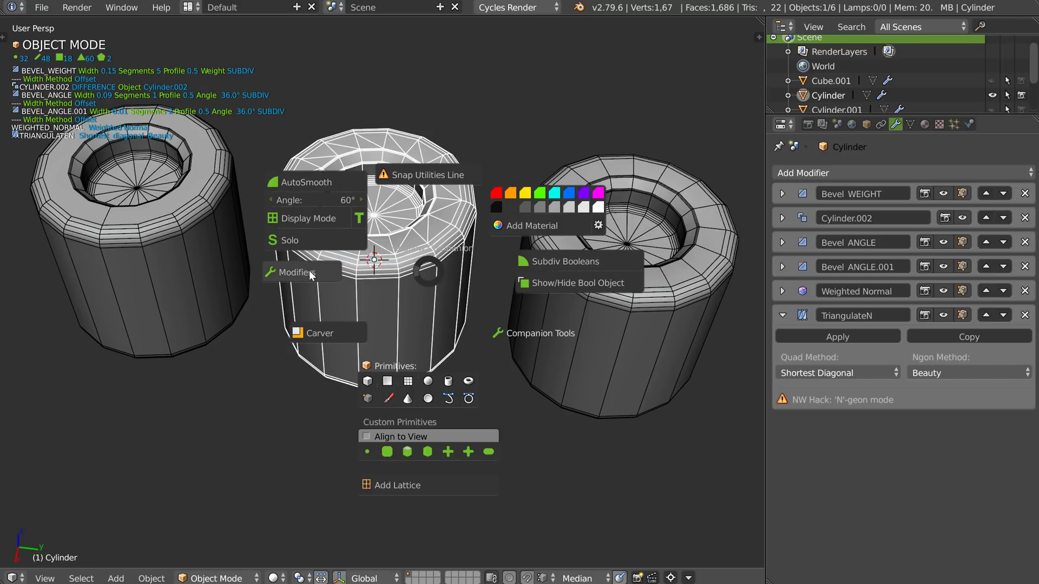
click(270, 267)
key(q)
click(361, 229)
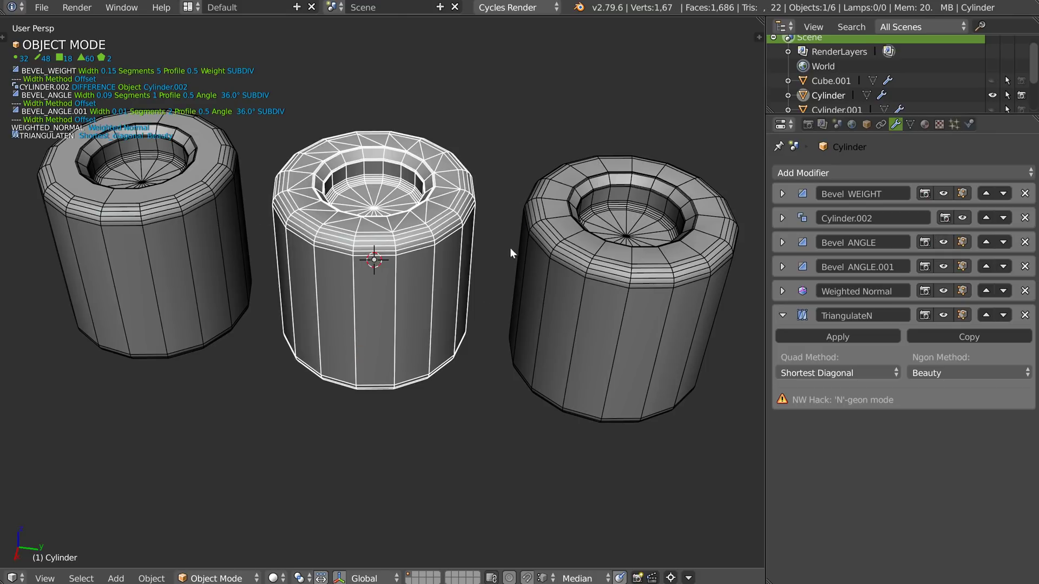
key(q)
click(517, 236)
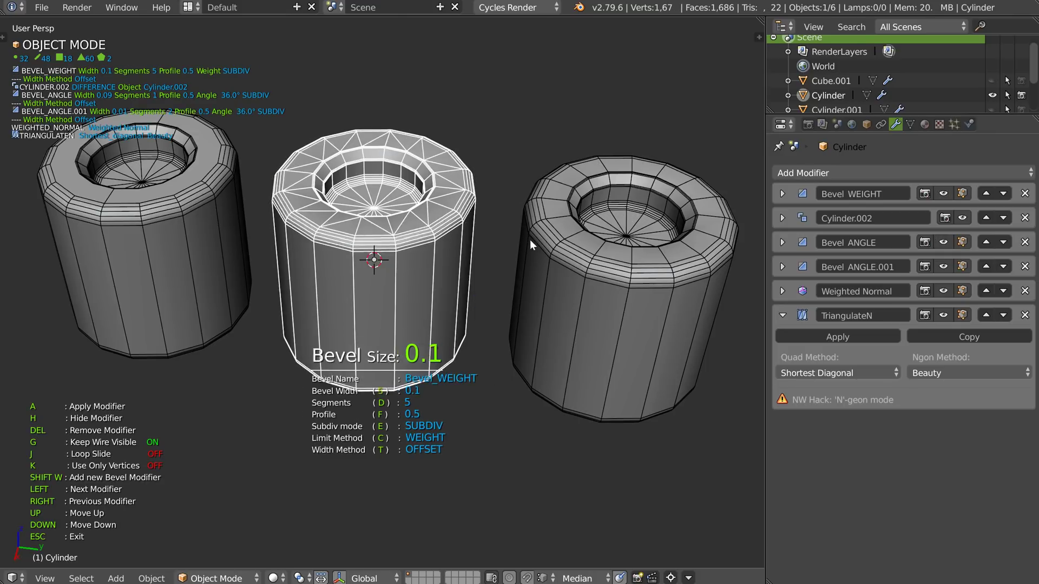
key(n)
middle_drag(491, 245, 476, 231)
Select the cylinder's rims in Edit Mode and set the weight bevel width to 0.46
key(Tab)
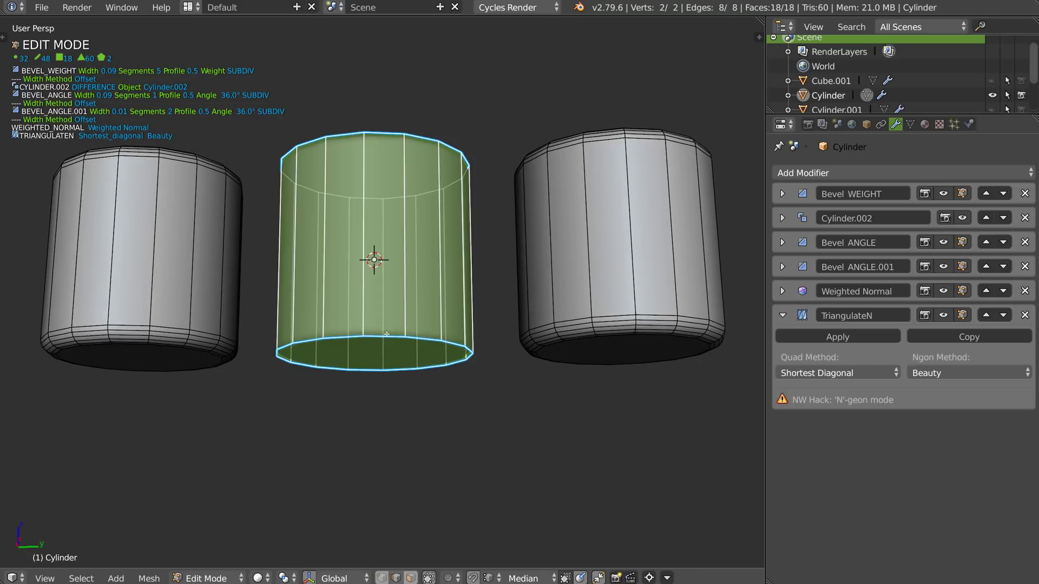
right_click(387, 334)
key(q)
click(516, 345)
key(n)
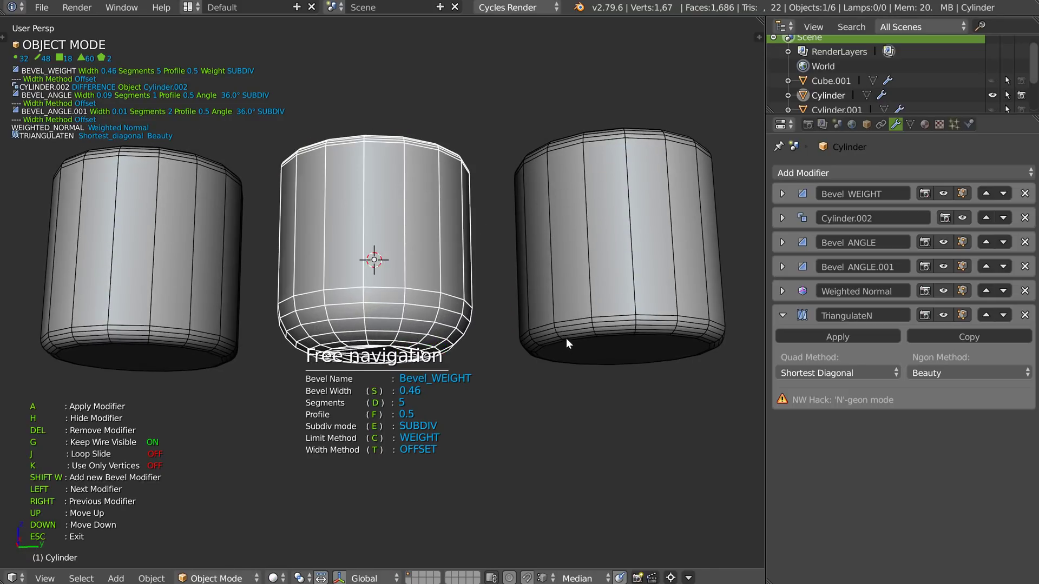
middle_drag(566, 339, 508, 305)
click(476, 319)
Poke the middle cylinder's bottom face into a triangle fan and return to Object Mode
right_click(375, 324)
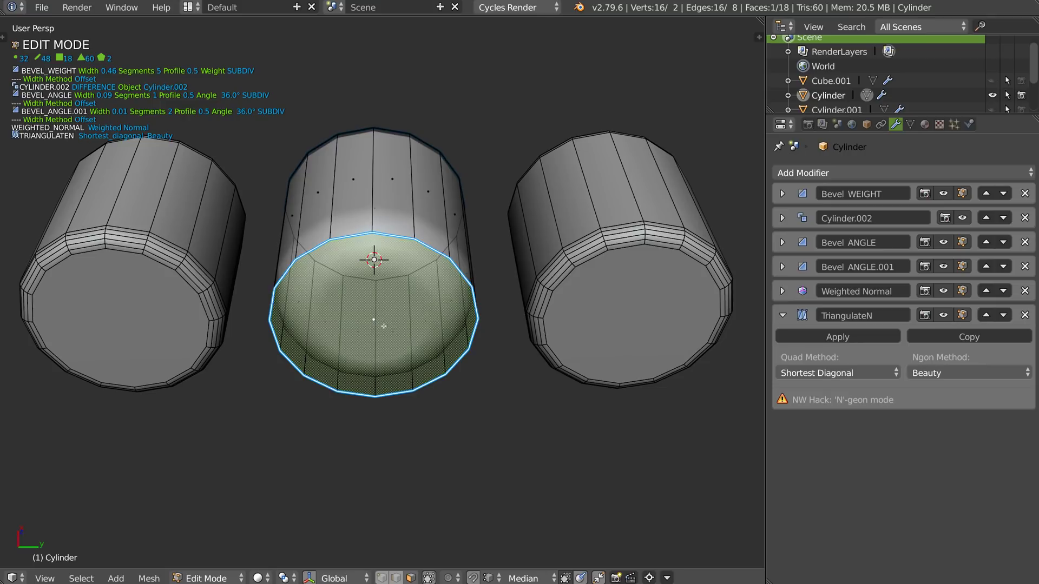
key(q)
click(479, 282)
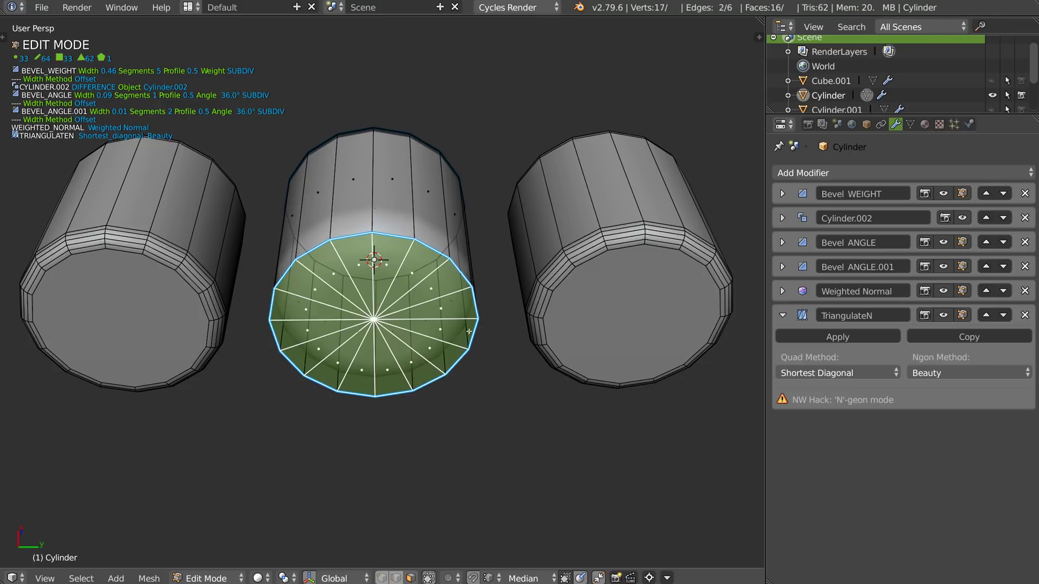
key(Tab)
mouse_move(381, 277)
middle_down()
mouse_move(391, 306)
mouse_move(423, 303)
mouse_move(472, 266)
middle_up()
mouse_move(350, 214)
middle_down()
mouse_move(501, 185)
mouse_move(602, 186)
mouse_move(485, 254)
mouse_move(531, 174)
middle_up()
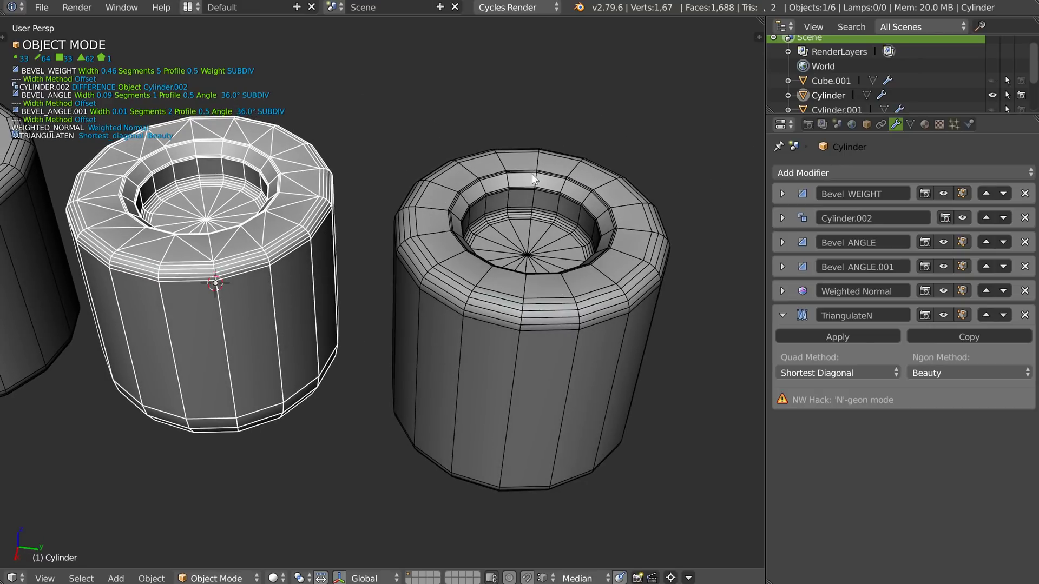
middle_drag(460, 267, 468, 262)
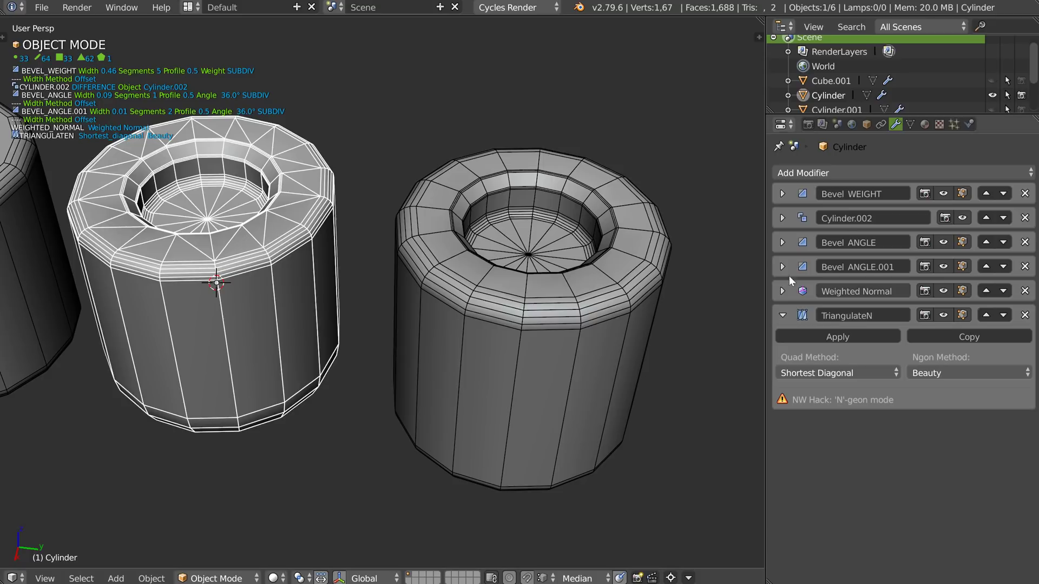
scroll(563, 278, down, 2)
mouse_move(563, 279)
middle_down()
mouse_move(474, 261)
mouse_move(553, 248)
middle_up()
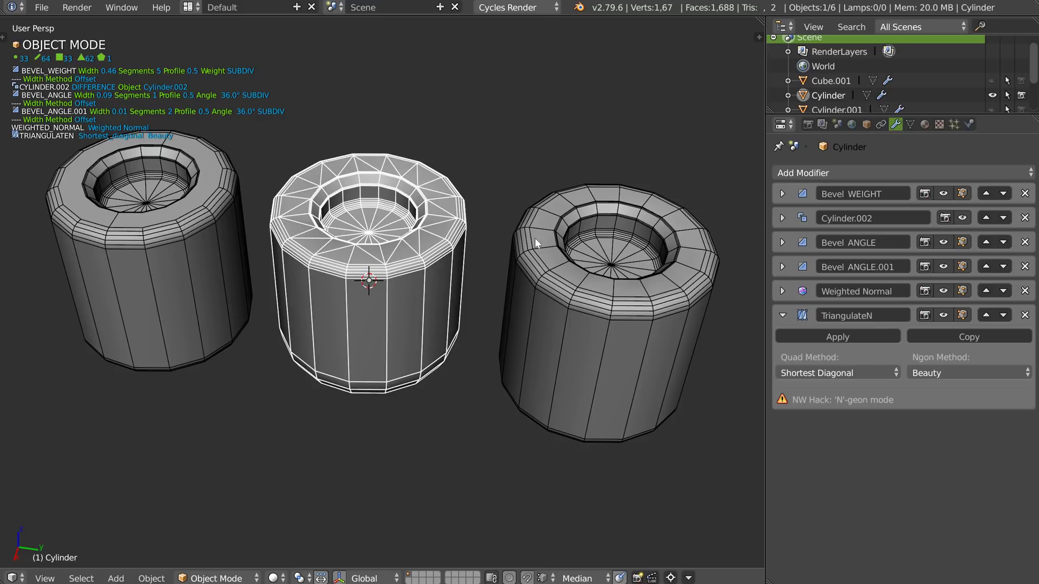
mouse_move(666, 284)
middle_down()
mouse_move(528, 276)
mouse_move(596, 248)
middle_up()
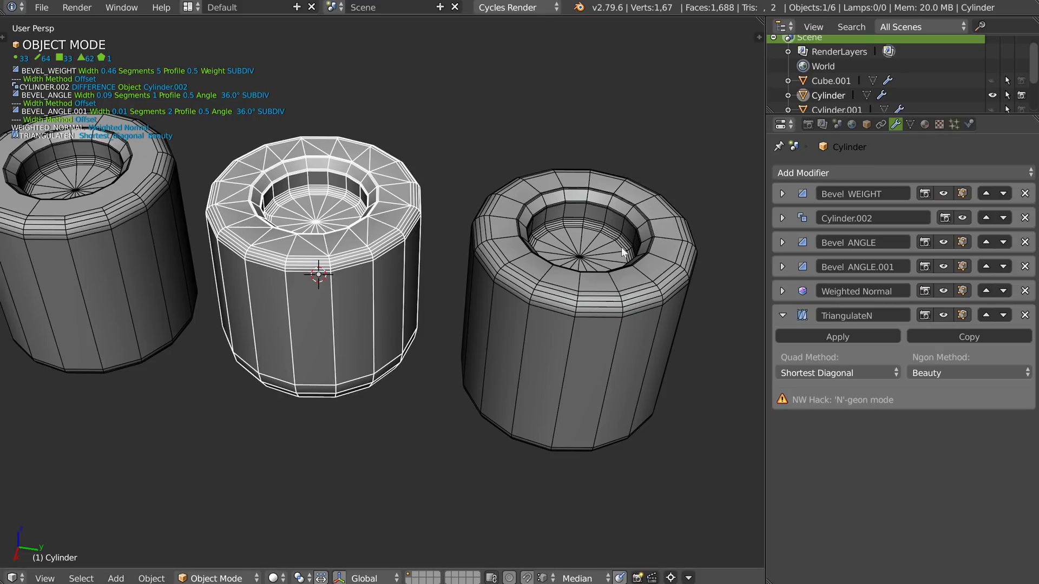
middle_drag(603, 198, 560, 227)
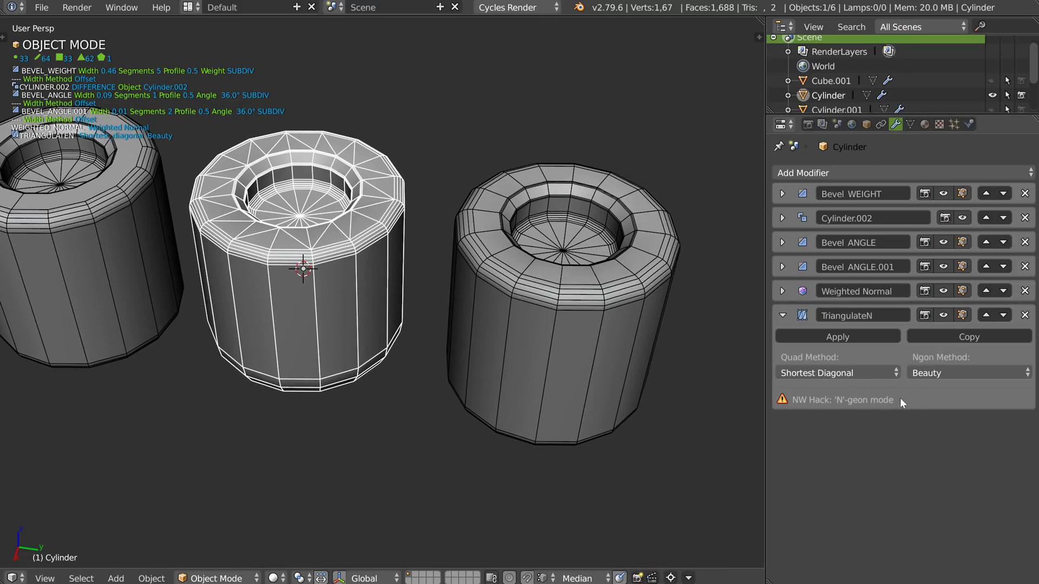
click(782, 315)
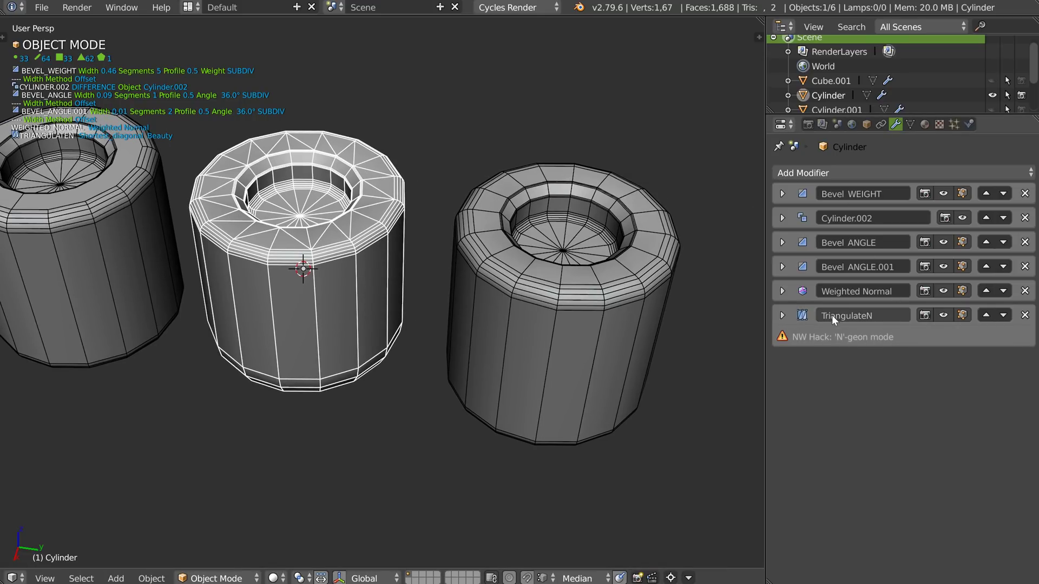
click(782, 315)
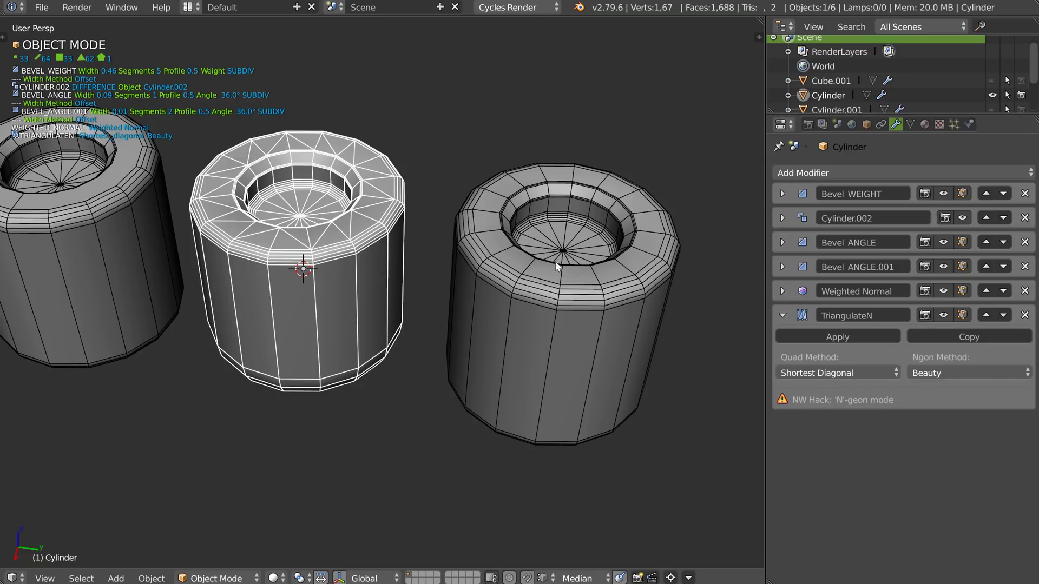
scroll(340, 217, up, 2)
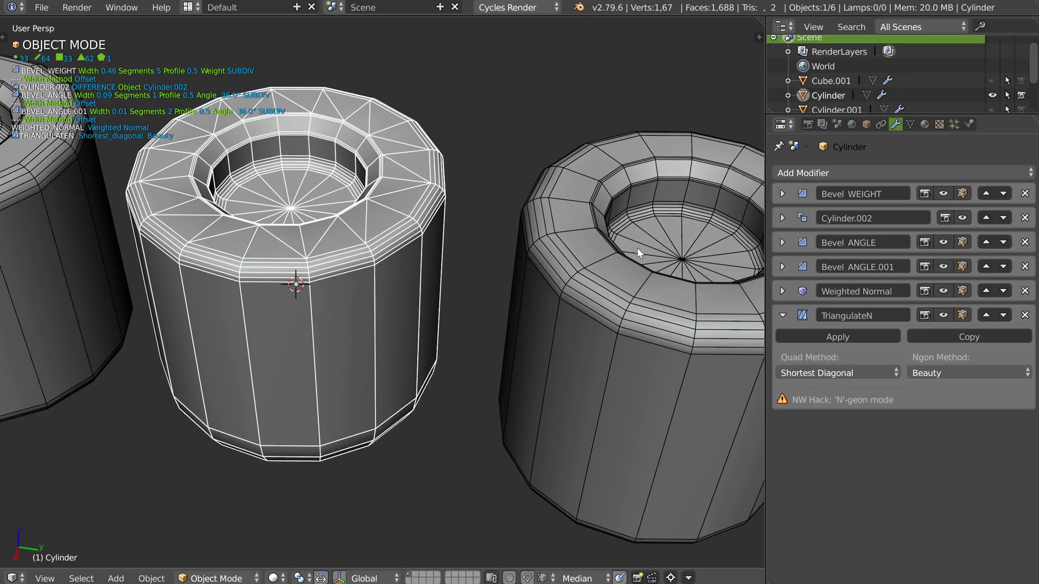
scroll(640, 231, down, 1)
scroll(603, 180, down, 2)
Run Clean Faces from the cleanup menu on the middle cylinder, then return to Object Mode
key(q)
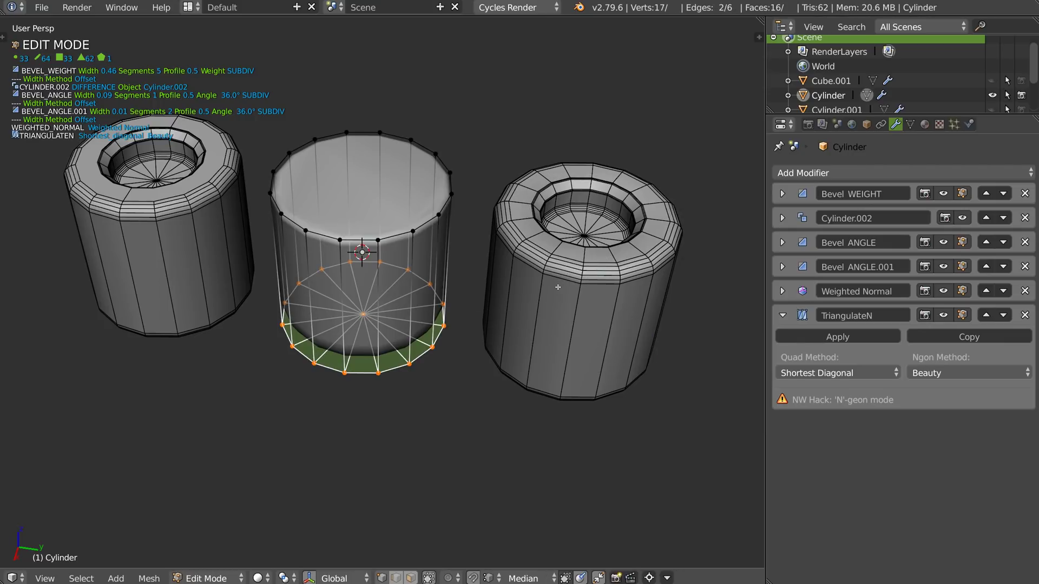
key(shift+q)
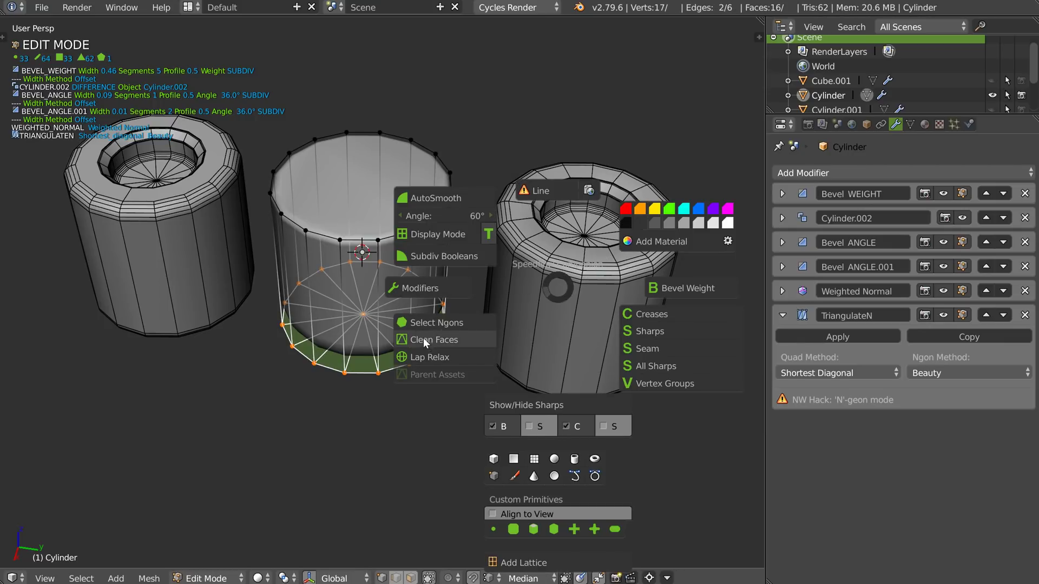
click(422, 340)
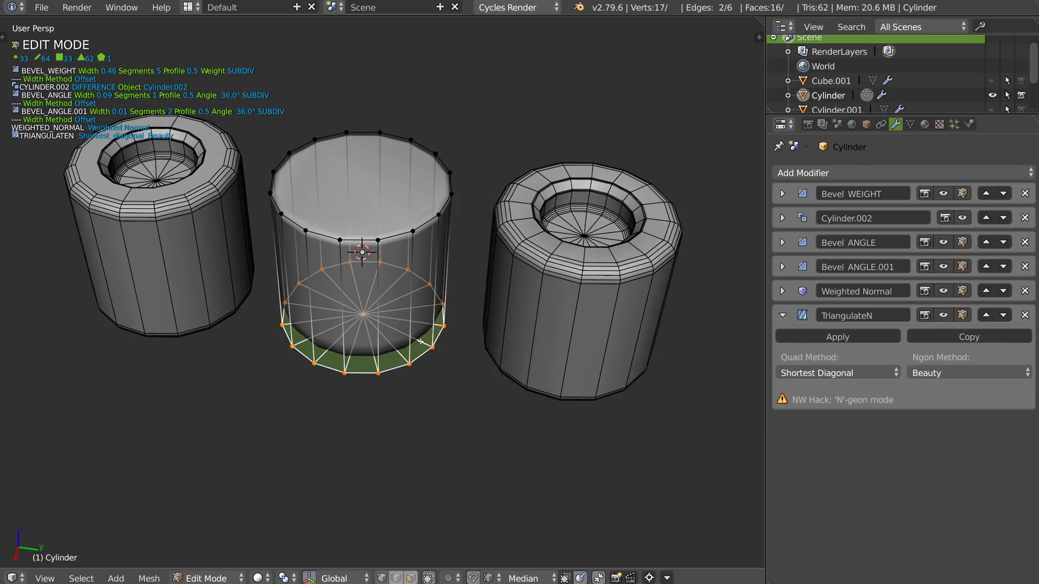
key(Tab)
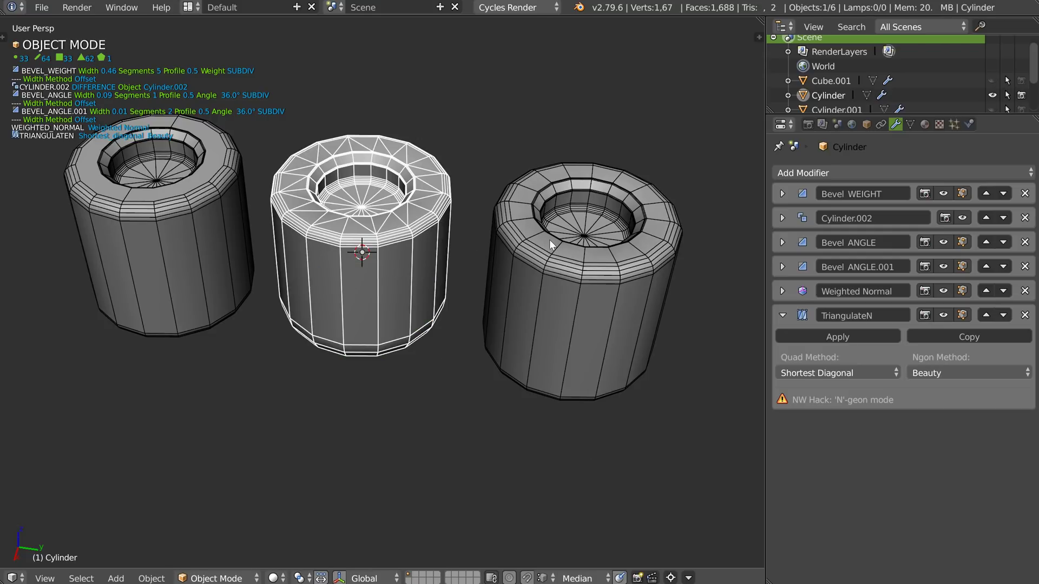
mouse_move(542, 220)
middle_down()
mouse_move(498, 219)
mouse_move(618, 178)
middle_up()
Add a level-2 Subsurf modifier to the right cylinder with Ctrl+2
scroll(543, 226, up, 2)
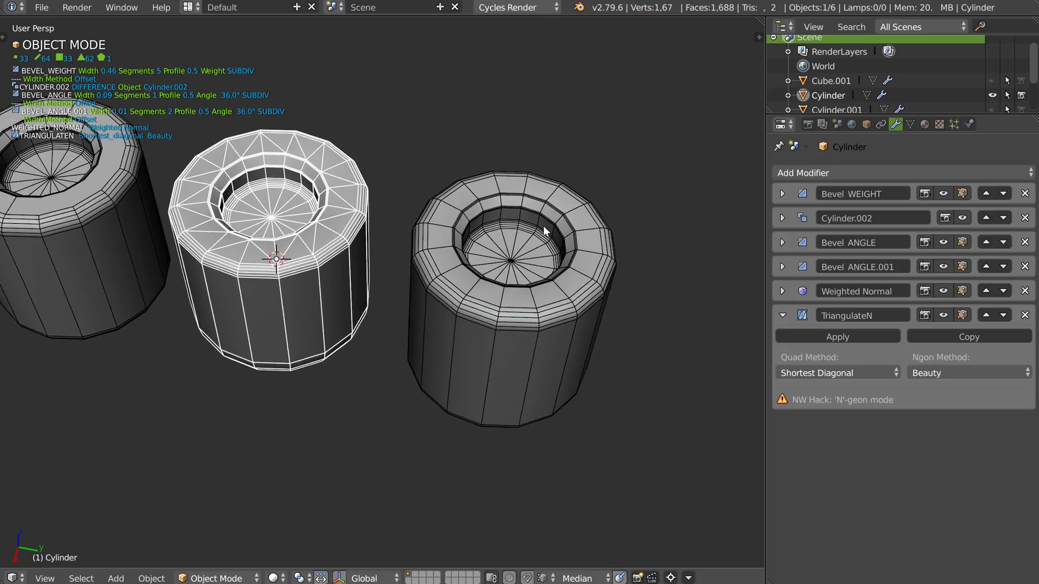
scroll(543, 226, up, 2)
right_click(512, 237)
key(ctrl+2)
mouse_move(579, 249)
middle_down()
mouse_move(580, 161)
mouse_move(573, 174)
middle_up()
scroll(479, 252, down, 4)
Poke the right cylinder's bottom face into a fan of triangles
key(Tab)
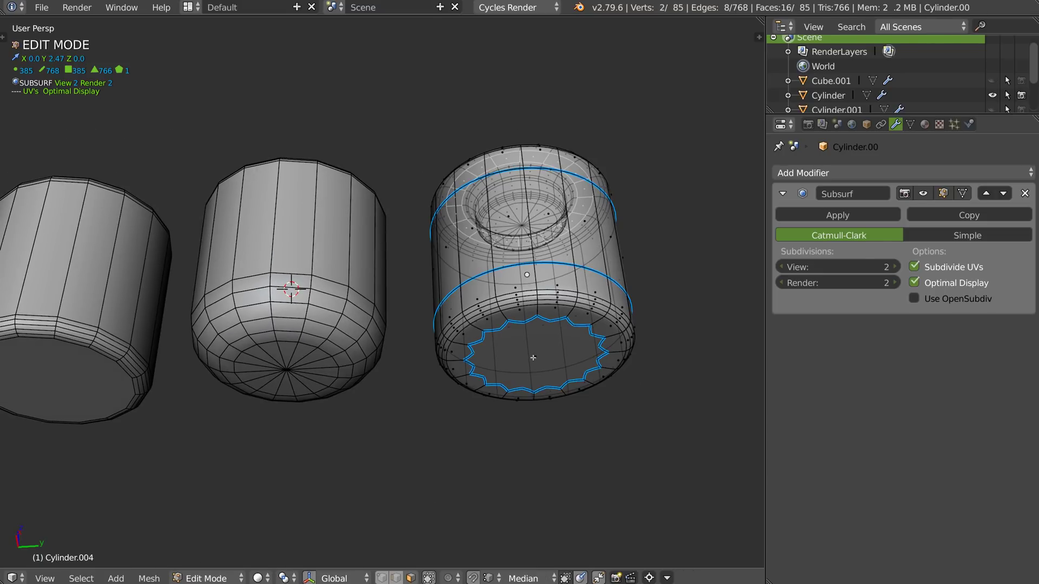
right_click(535, 356)
key(w)
click(631, 289)
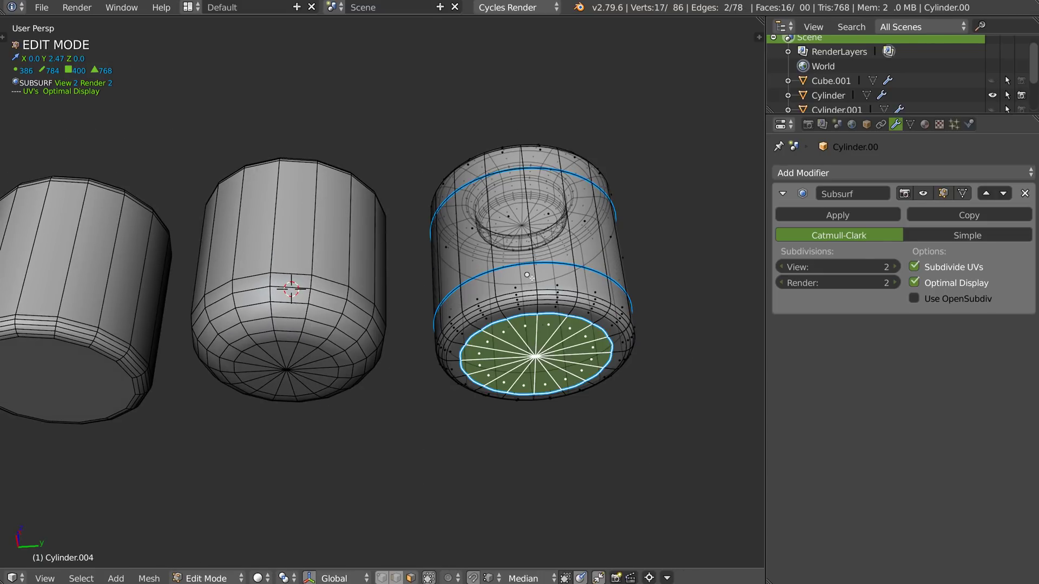
key(Tab)
middle_drag(520, 179, 521, 239)
Cut three evenly spaced edge loops around the right cylinder's side
key(Tab)
key(ctrl+r)
scroll(549, 277, up, 2)
click(549, 278)
right_click(541, 206)
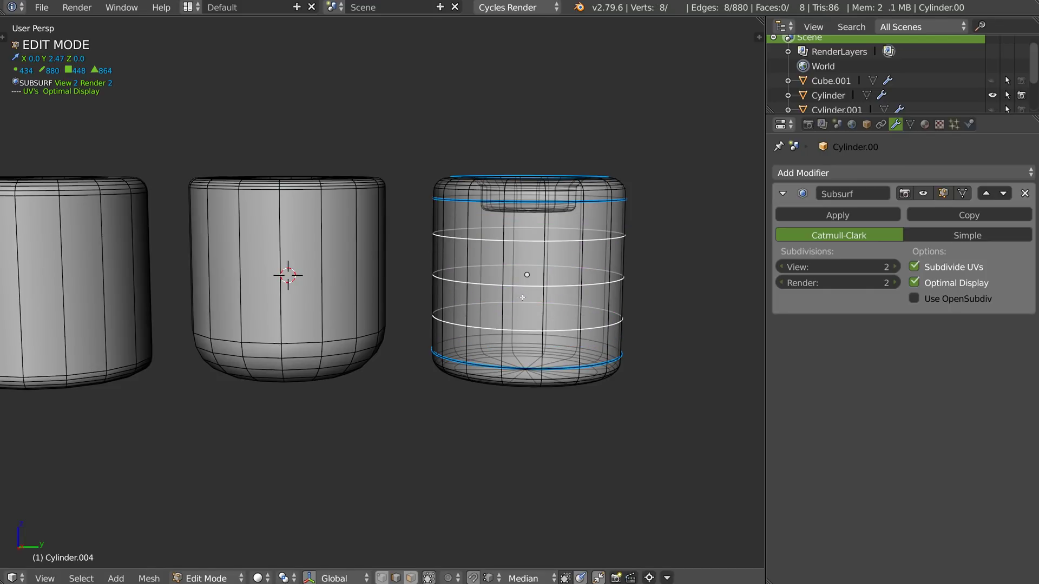
key(a)
key(w)
key(Escape)
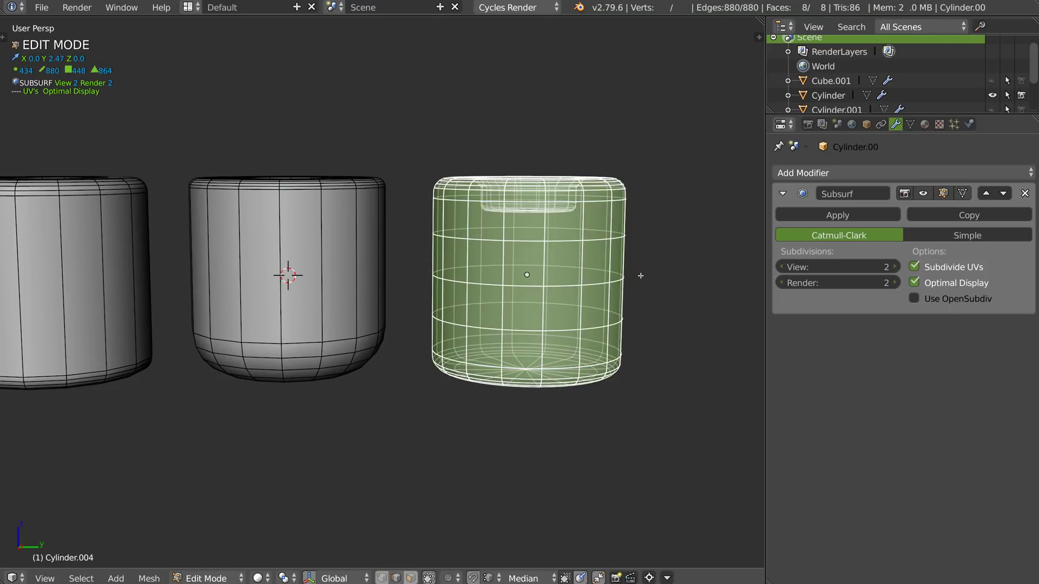
key(Tab)
middle_drag(534, 201, 526, 272)
scroll(526, 276, up, 2)
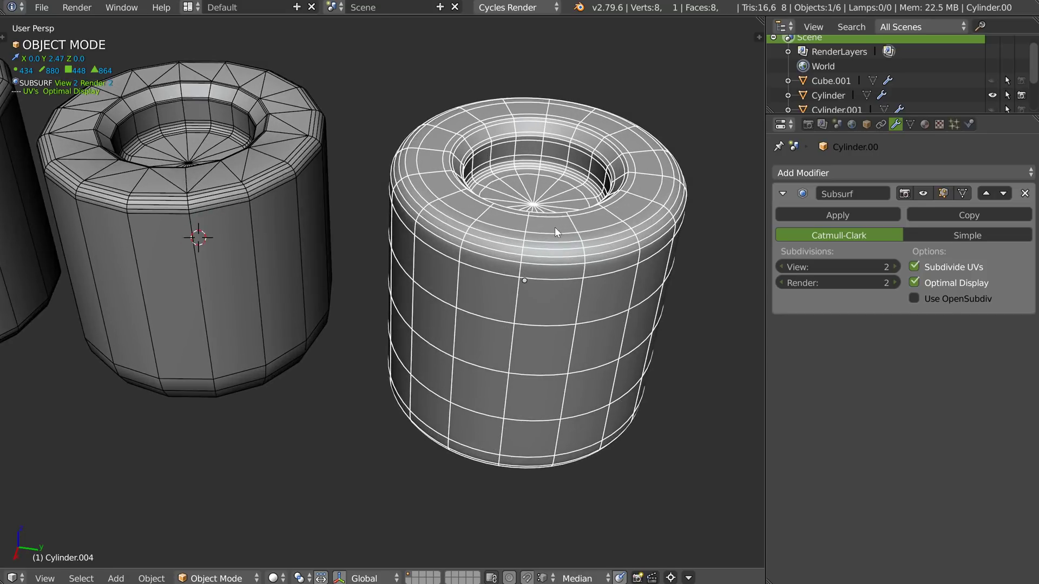
Turn off the right cylinder's wireframe overlay and compare all three cylinders from the side
key(z)
click(609, 262)
scroll(611, 255, down, 1)
mouse_move(610, 254)
middle_down()
mouse_move(571, 144)
mouse_move(509, 134)
mouse_move(515, 96)
mouse_move(518, 210)
mouse_move(544, 200)
mouse_move(453, 234)
mouse_move(614, 209)
mouse_move(582, 257)
middle_up()
scroll(517, 210, down, 2)
scroll(574, 228, up, 1)
scroll(581, 210, up, 1)
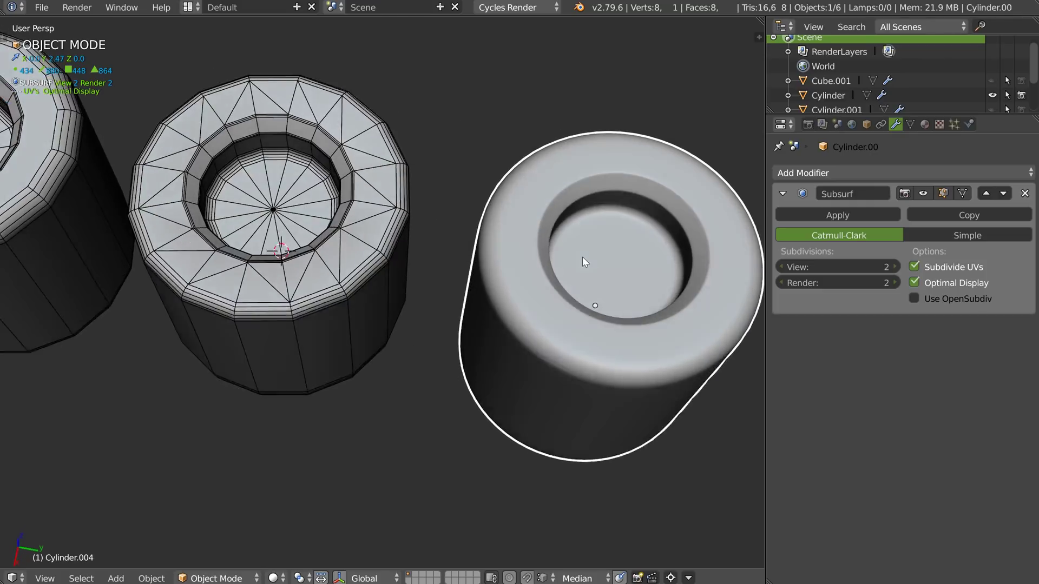
right_click(297, 251)
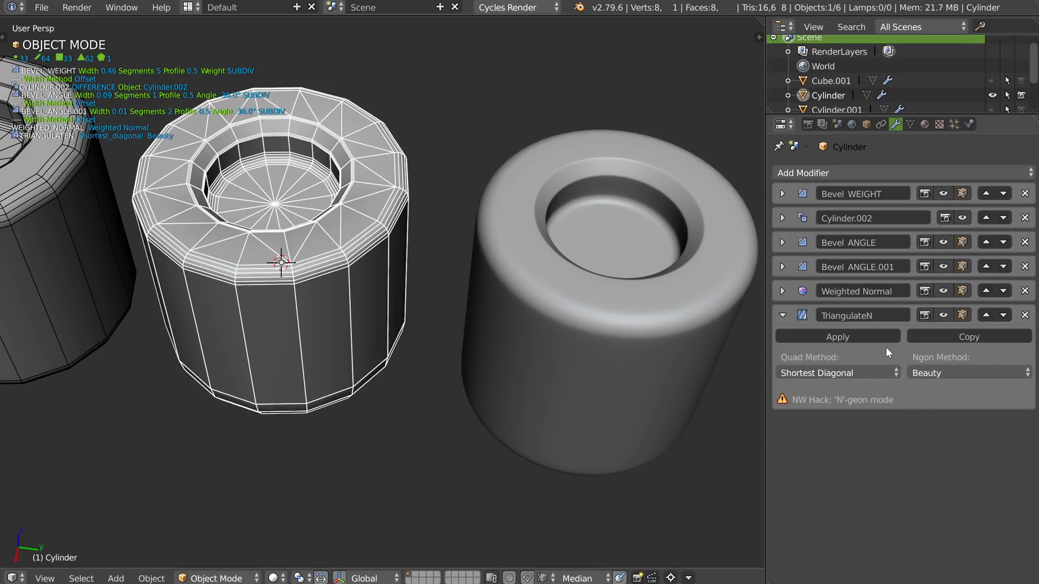
Add a Subsurf at the end of the middle cylinder's stack and hide its wireframe overlay
middle_drag(656, 232, 676, 241)
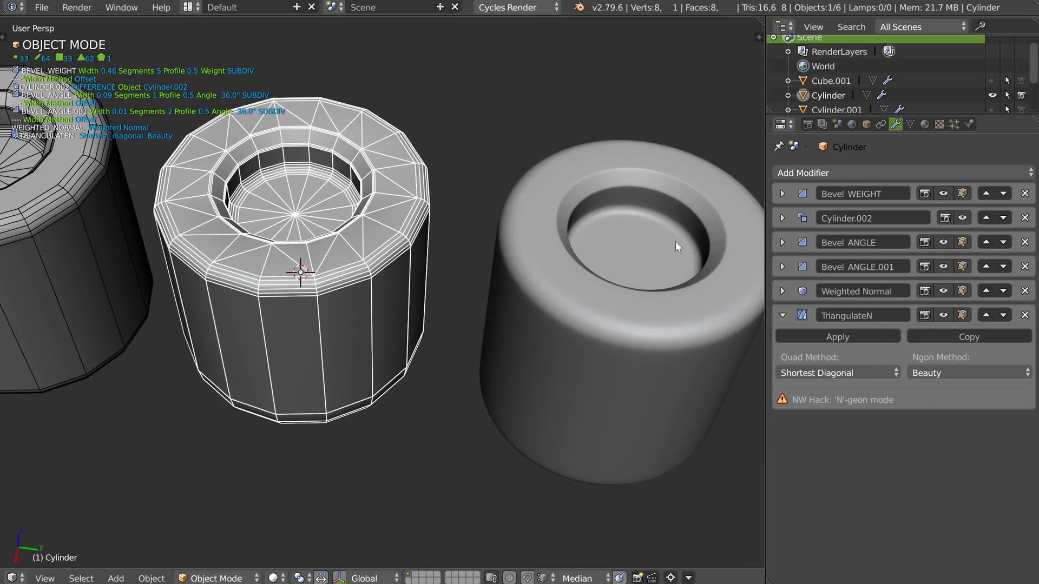
scroll(638, 247, down, 2)
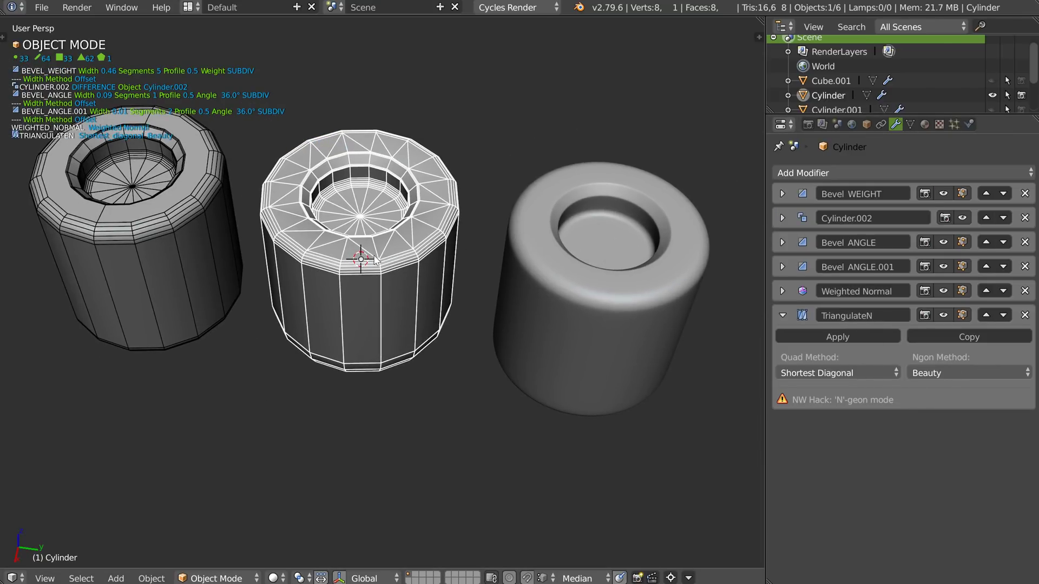
scroll(378, 259, up, 2)
scroll(374, 252, up, 1)
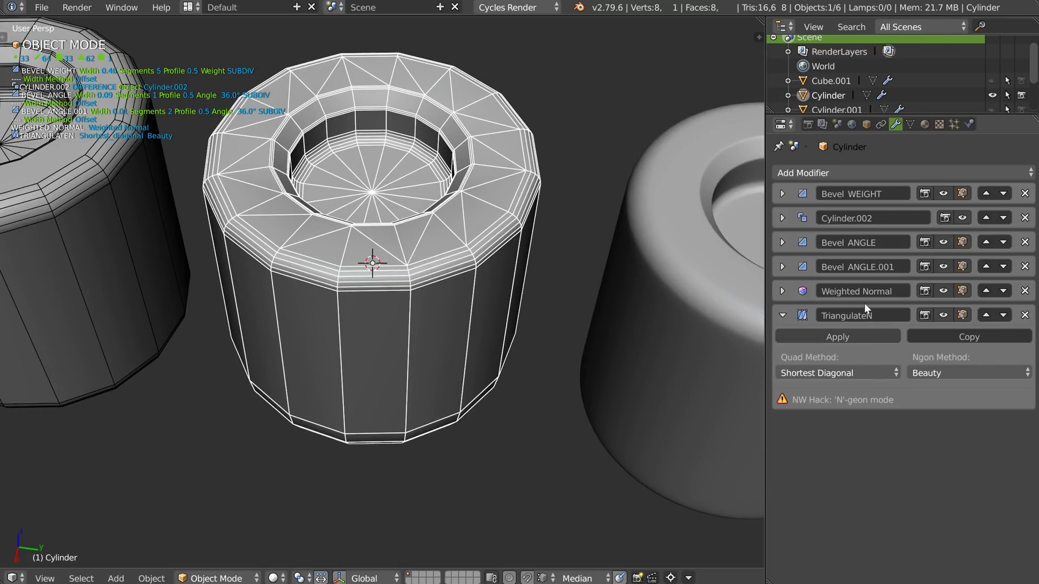
mouse_move(525, 277)
middle_down()
mouse_move(373, 252)
mouse_move(372, 263)
middle_up()
right_click(372, 263)
click(487, 265)
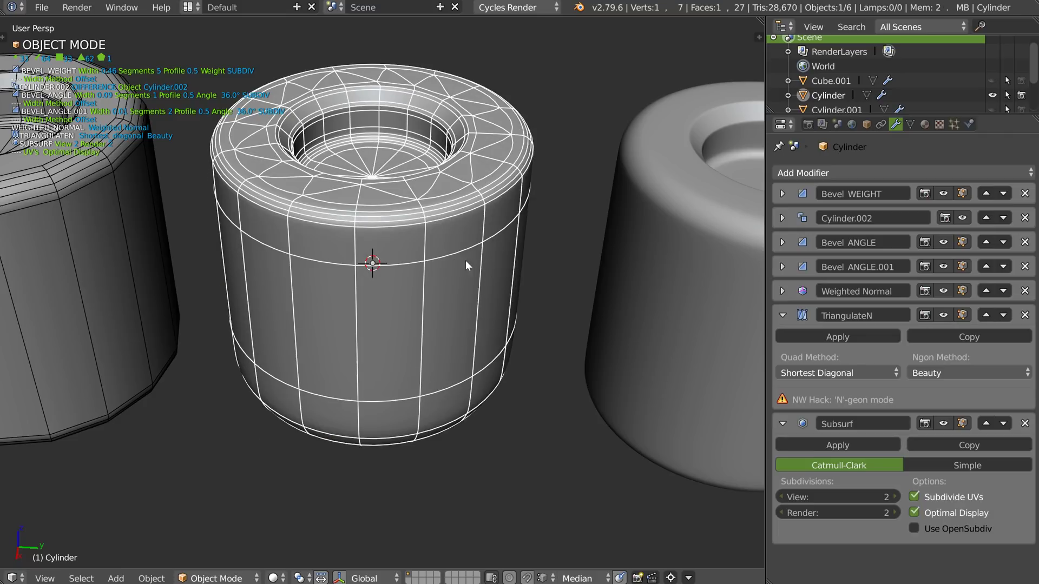
key(z)
click(554, 260)
mouse_move(498, 252)
middle_down()
mouse_move(515, 274)
mouse_move(407, 275)
mouse_move(398, 137)
mouse_move(417, 200)
mouse_move(420, 276)
mouse_move(407, 258)
middle_up()
Cut two extra edge loops around the middle cylinder's side and return to Object Mode
key(Tab)
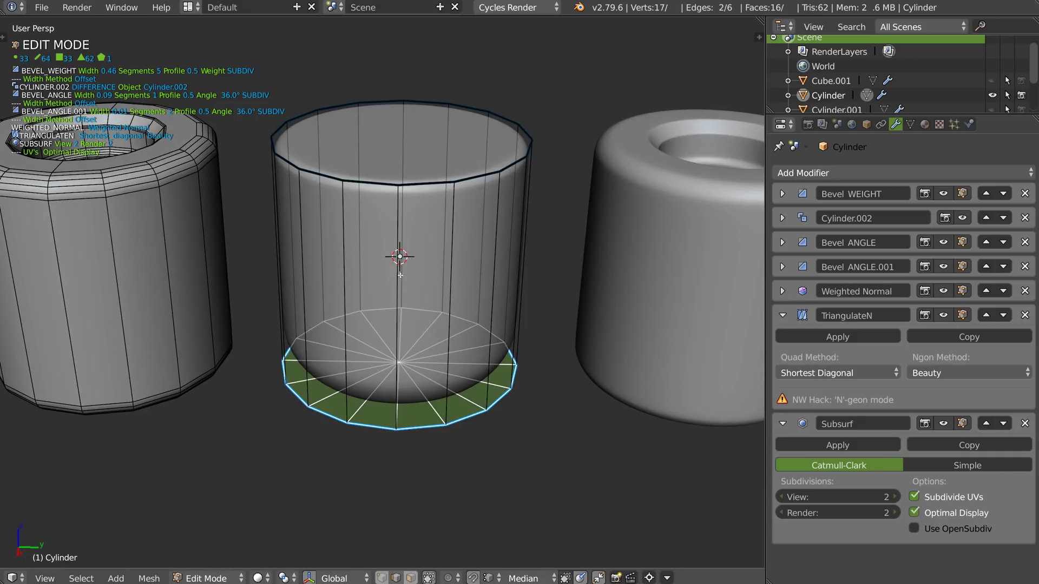
key(ctrl+r)
scroll(405, 277, up, 1)
click(404, 277)
key(Tab)
click(452, 274)
mouse_move(488, 208)
middle_down()
mouse_move(494, 250)
mouse_move(487, 213)
mouse_move(457, 213)
mouse_move(492, 246)
middle_up()
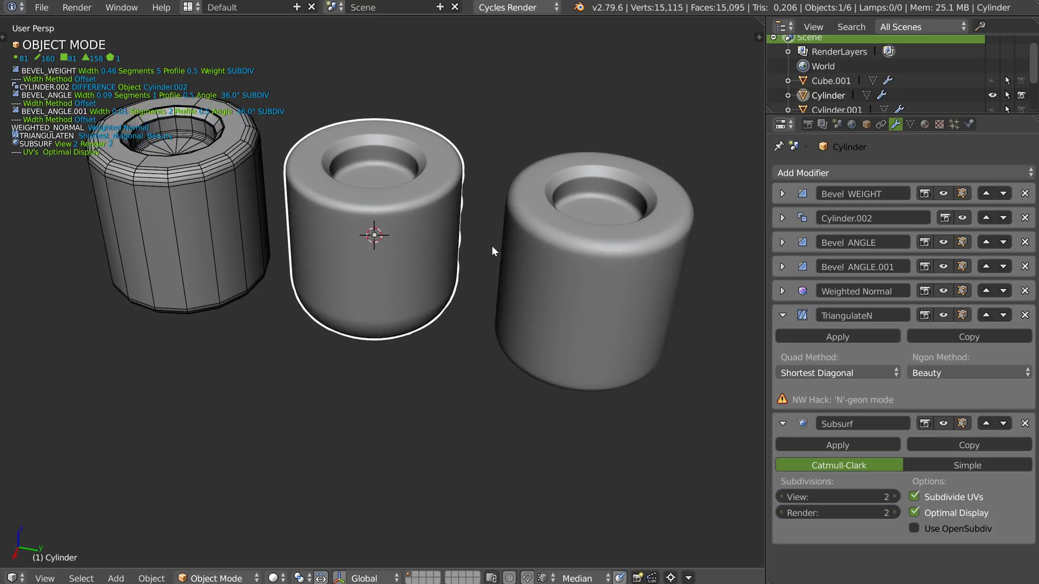
Undo the right cylinder's Subsurf and show the wireframe overlay on the middle cylinder
right_click(554, 261)
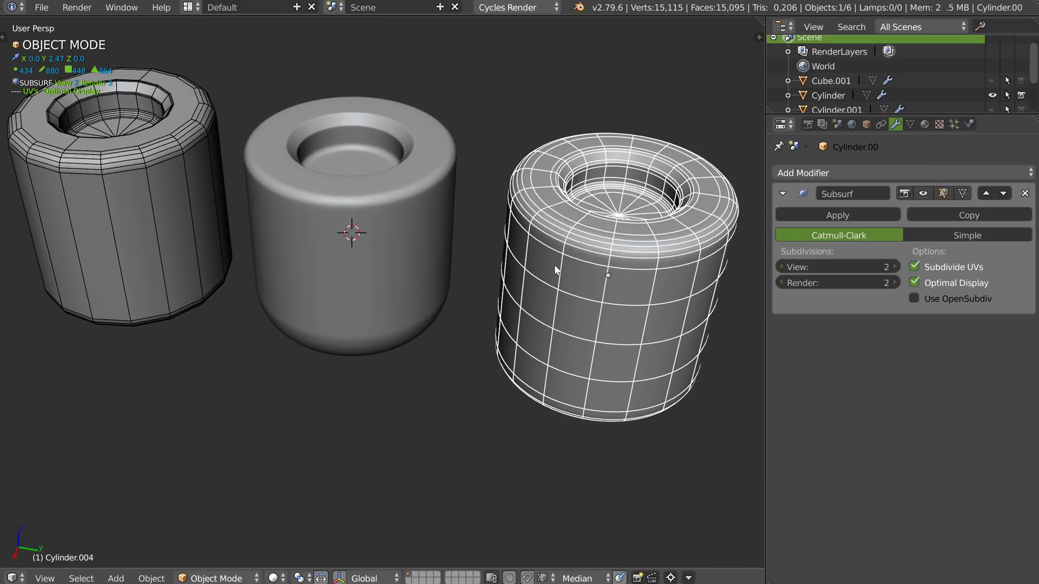
key(ctrl+z)
right_click(367, 255)
key(z)
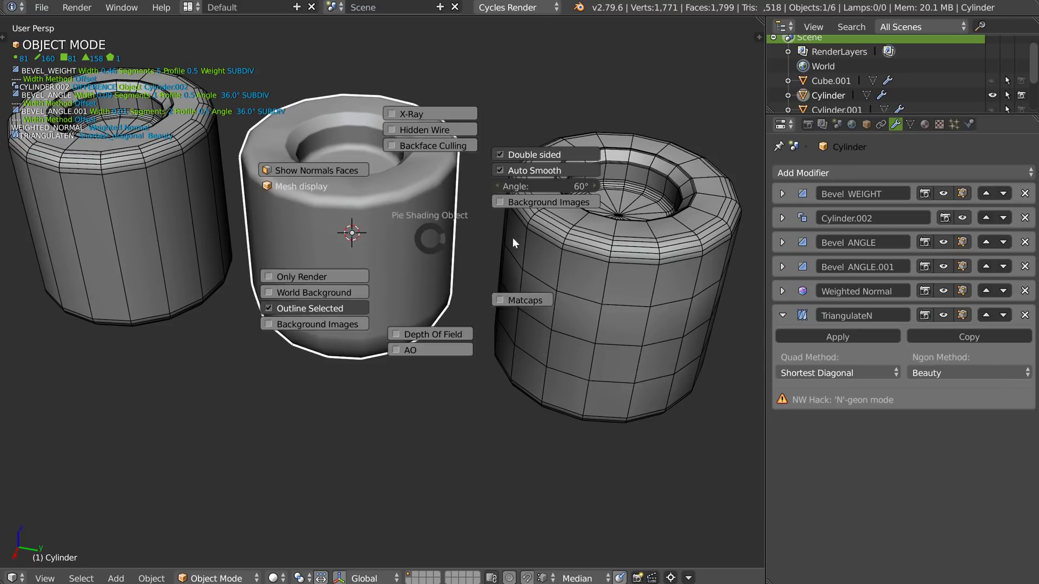
click(512, 238)
middle_drag(466, 205, 535, 225)
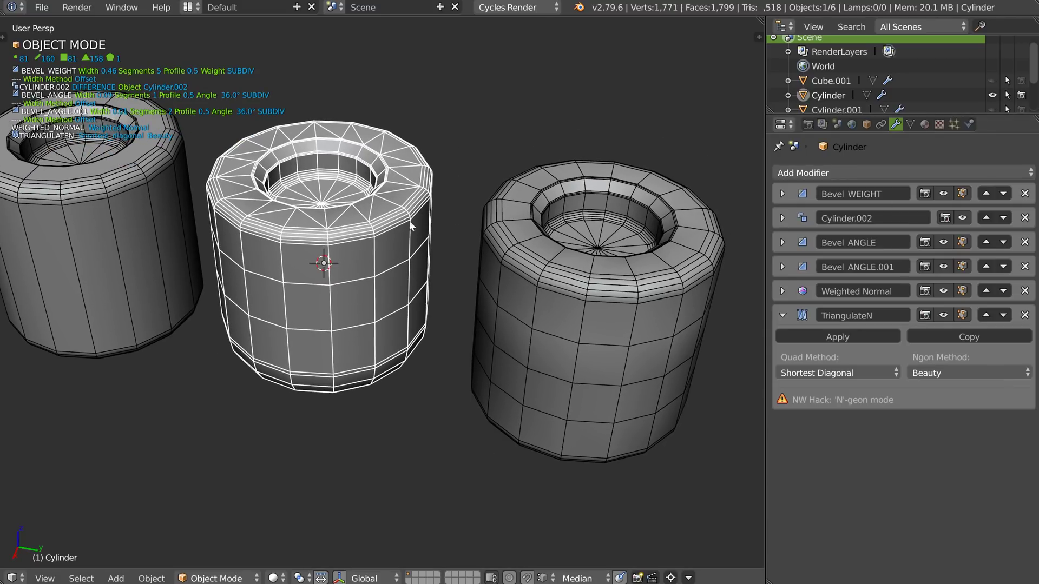
middle_drag(409, 221, 436, 185)
Enter Edit Mode on the right cylinder with its whole mesh selected
right_click(579, 269)
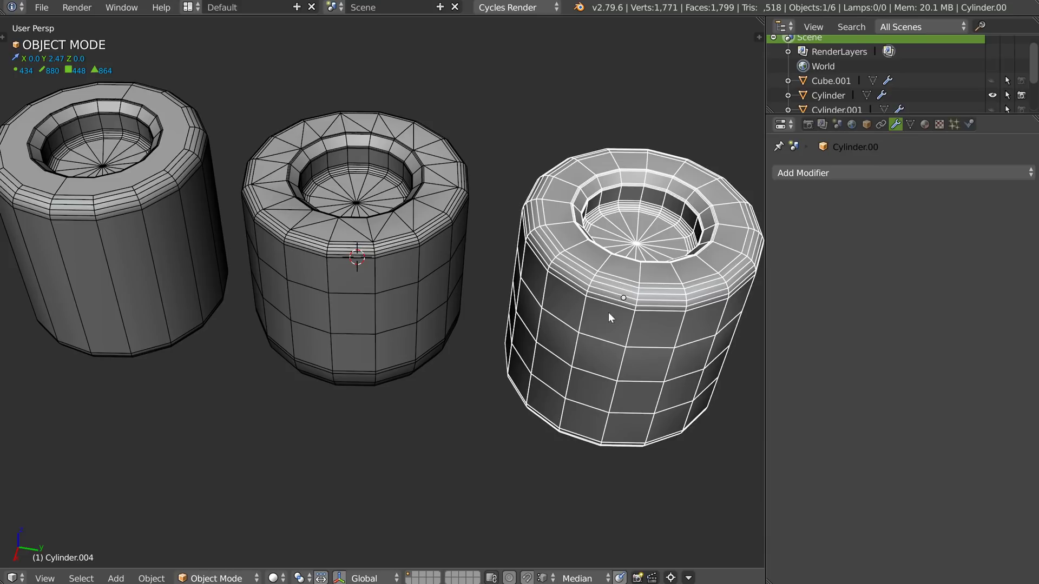
key(Tab)
key(Tab)
mouse_move(562, 222)
middle_down()
mouse_move(443, 243)
mouse_move(397, 218)
mouse_move(523, 216)
mouse_move(470, 196)
middle_up()
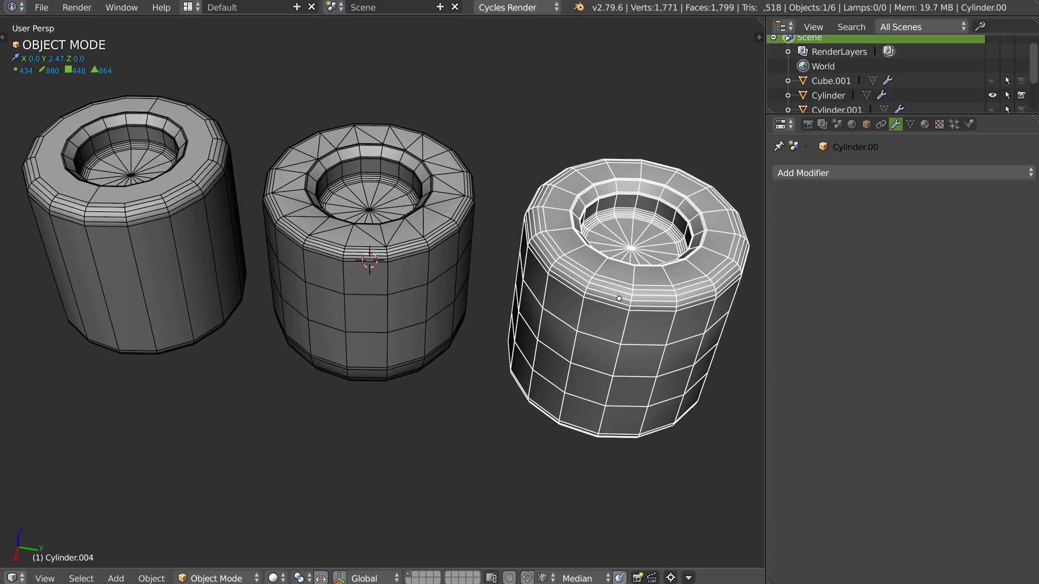